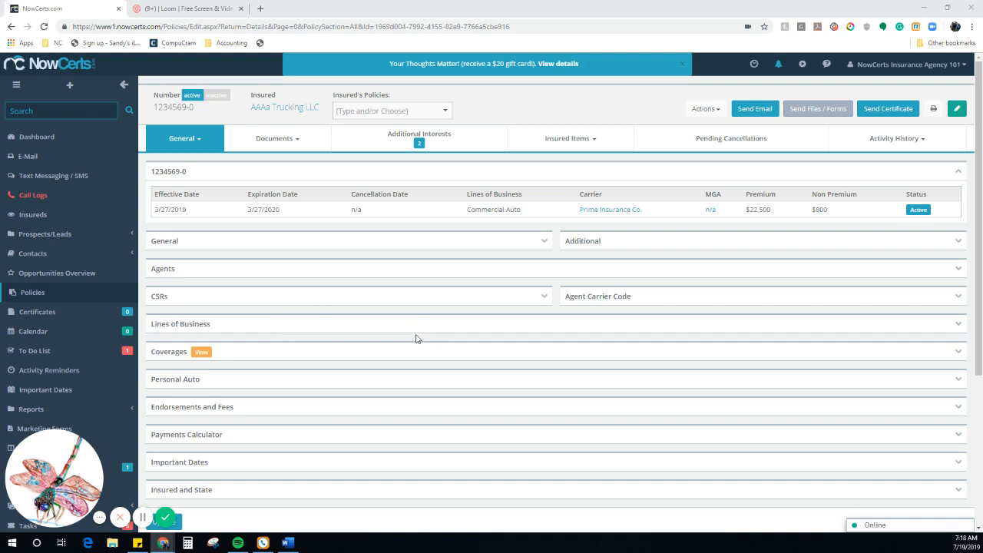
{"action": "left_click", "coordinate": [296, 143]}
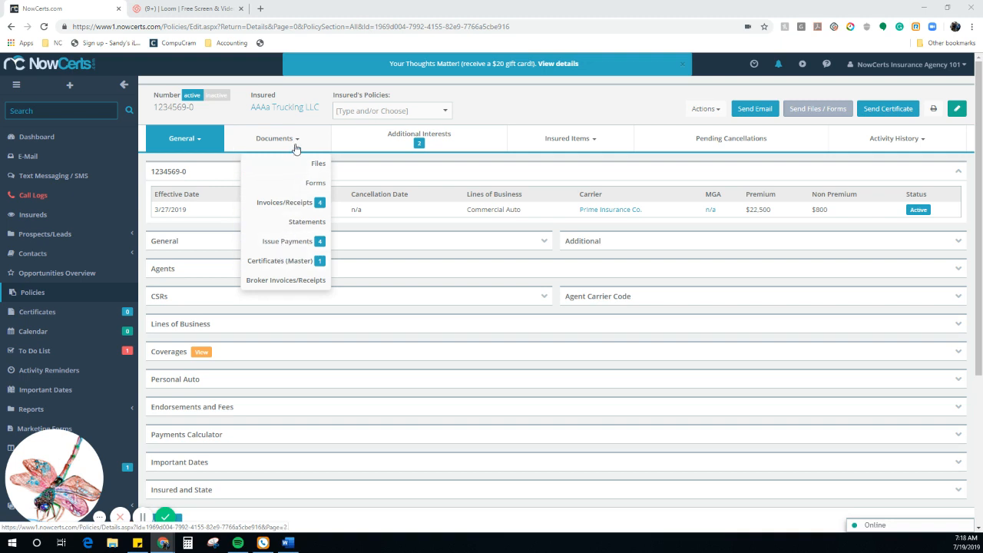
Step: List the policy's issued carrier payments and expand payment 1124 ($875 via ACH Carrier)
{"action": "left_click", "coordinate": [276, 245]}
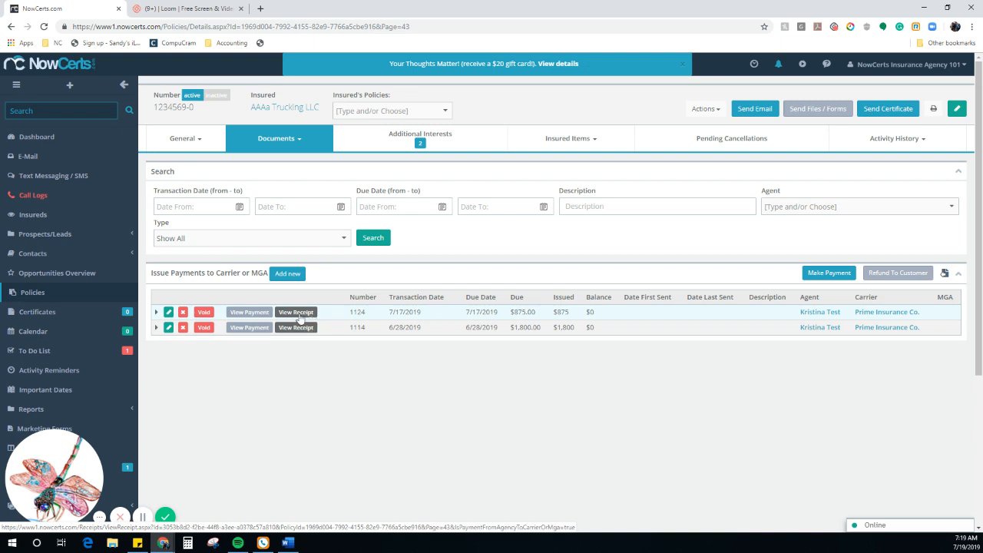
{"action": "left_click", "coordinate": [157, 314]}
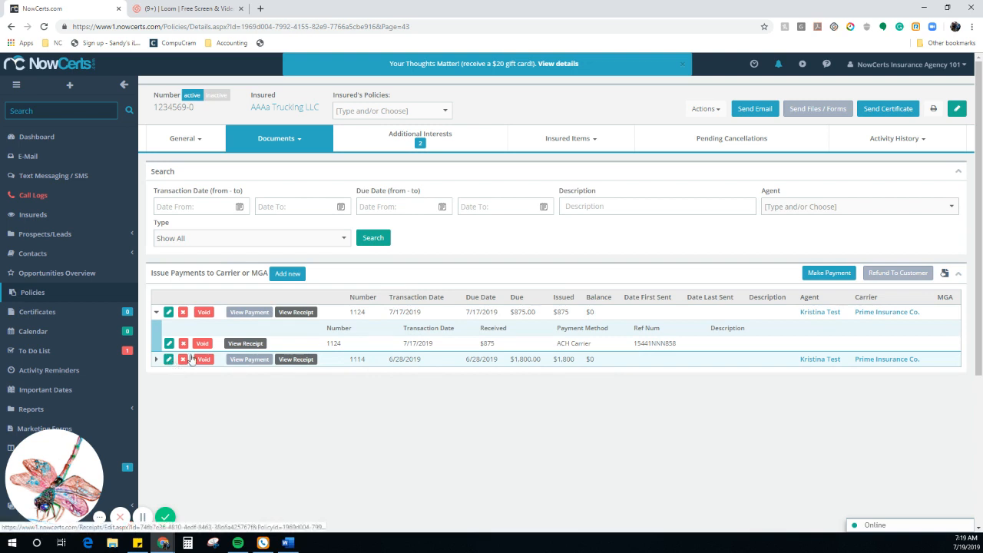
Step: Void the $875 ACH carrier payment on 1124 with reason 'Need to edit Endt'
{"action": "left_click", "coordinate": [202, 344]}
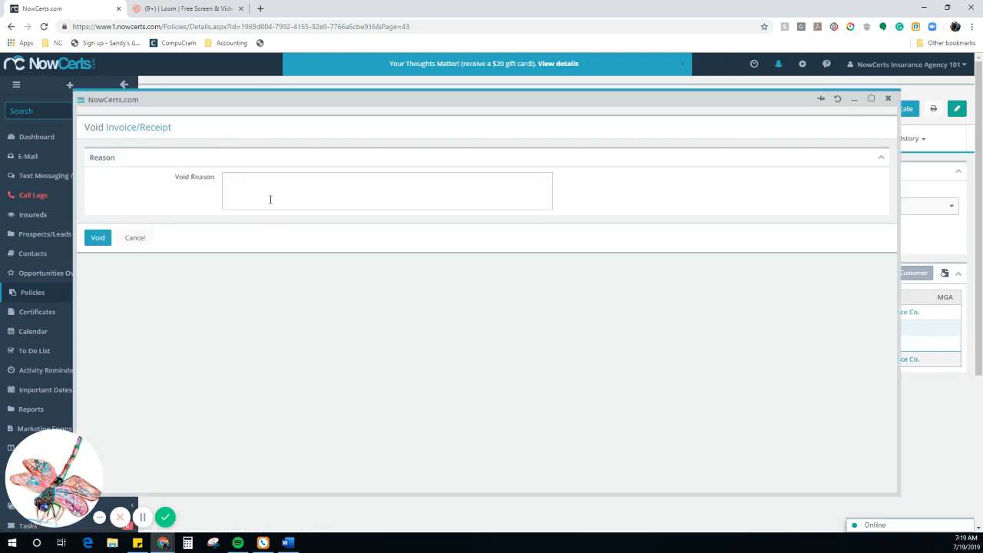
{"action": "left_click", "coordinate": [270, 198]}
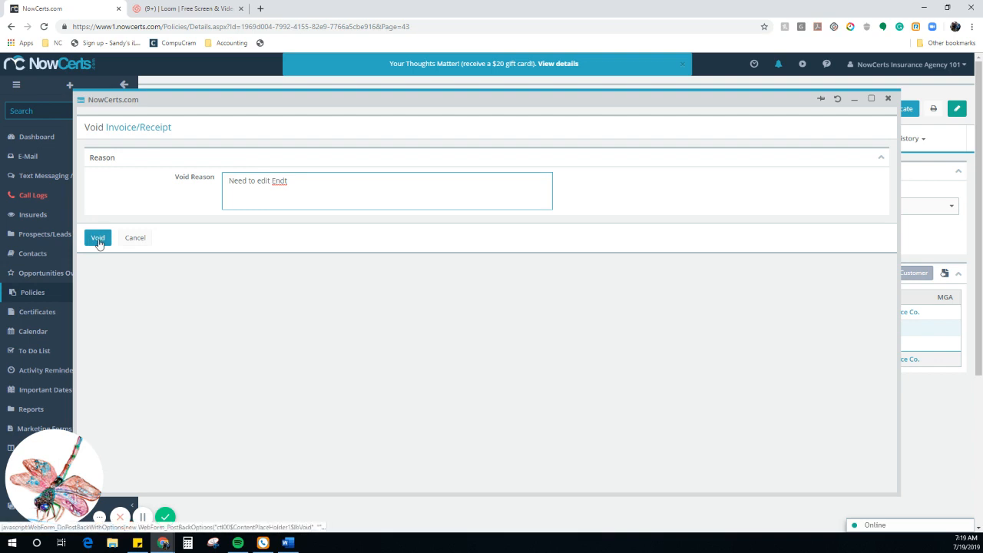
{"action": "left_click", "coordinate": [97, 238]}
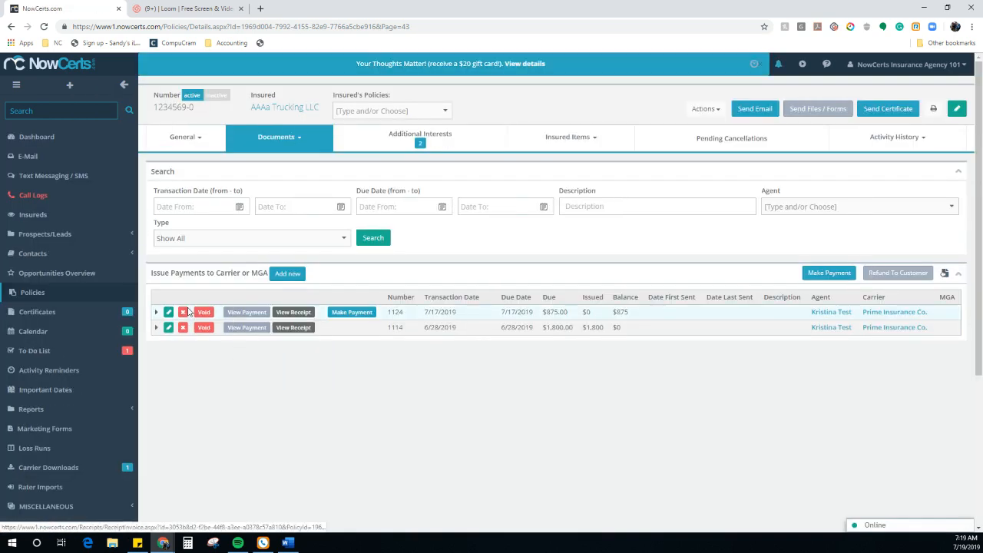
{"action": "left_click", "coordinate": [156, 315]}
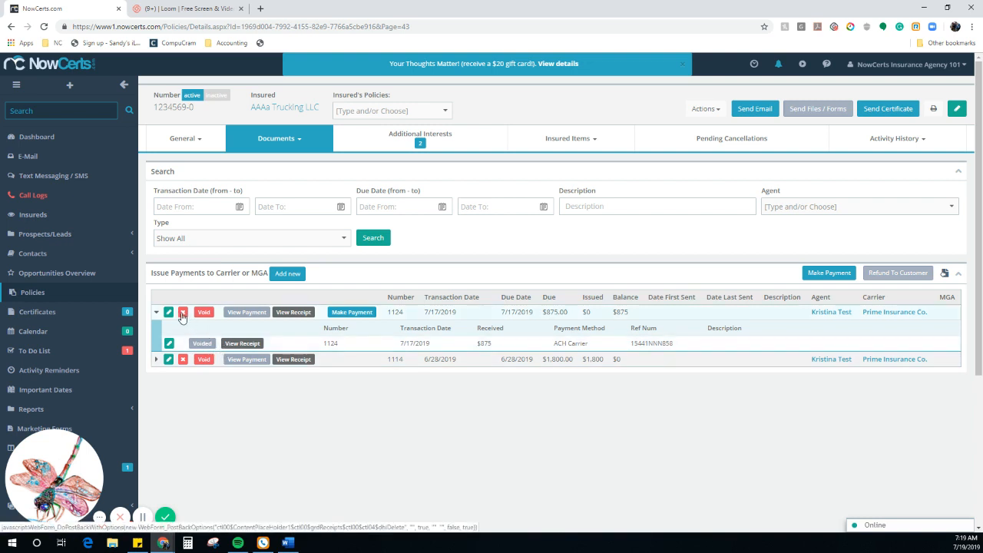
Step: Delete carrier payment 1124, leaving only payment 1114
{"action": "left_click", "coordinate": [181, 316]}
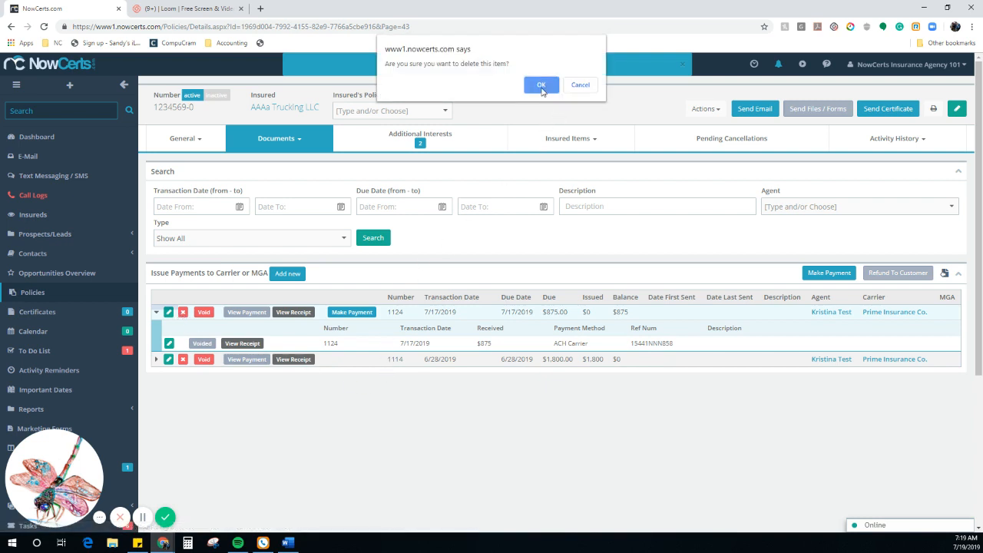
{"action": "left_click", "coordinate": [541, 84]}
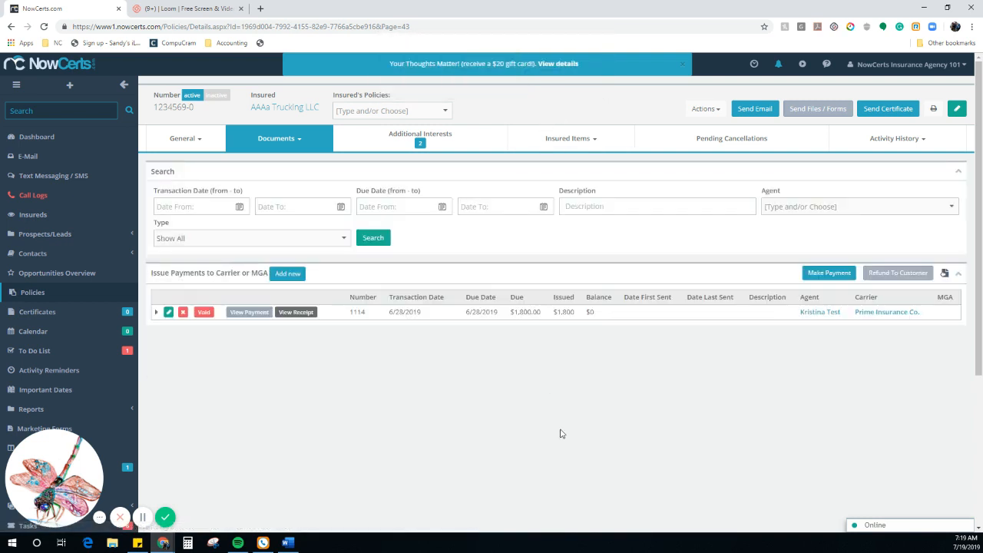
{"action": "left_click", "coordinate": [318, 149]}
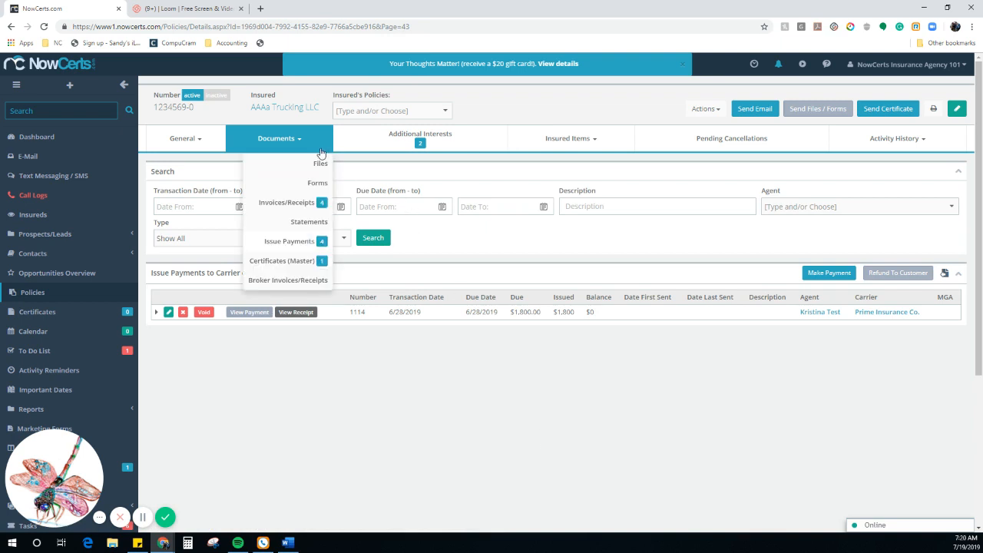
Step: Show Invoices/Receipts, expand invoice 1126, and start voiding its $2,300 cash receipt
{"action": "left_click", "coordinate": [286, 202]}
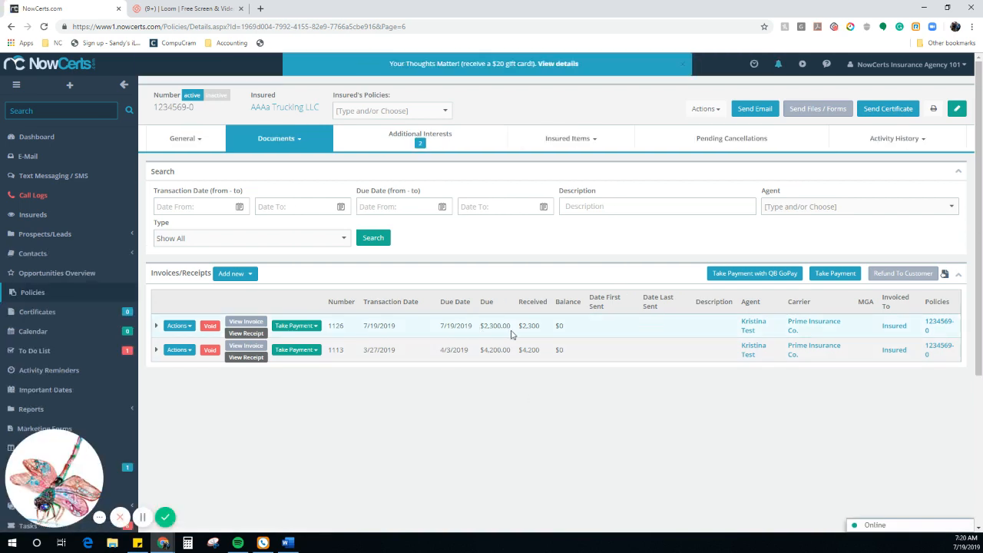
{"action": "left_click", "coordinate": [156, 325]}
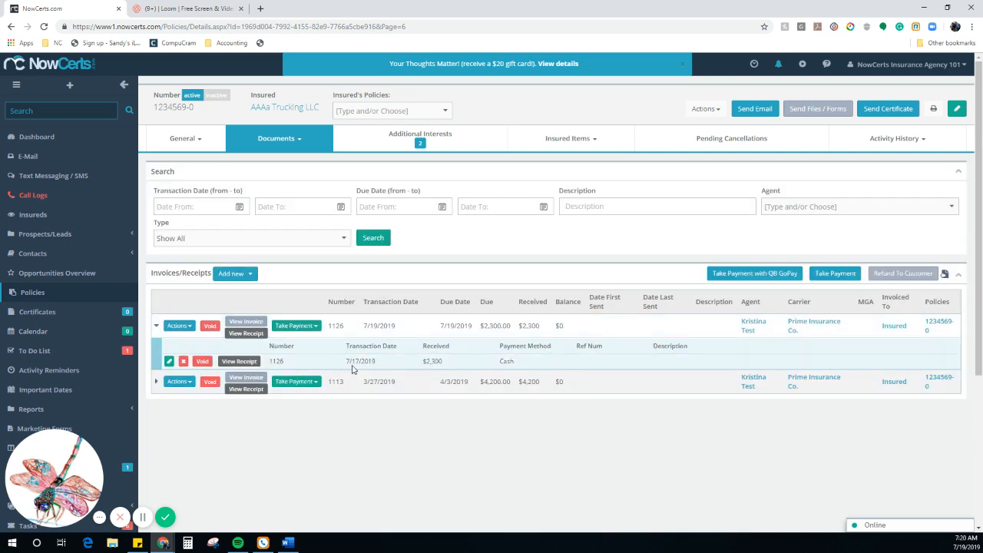
{"action": "left_click", "coordinate": [246, 362]}
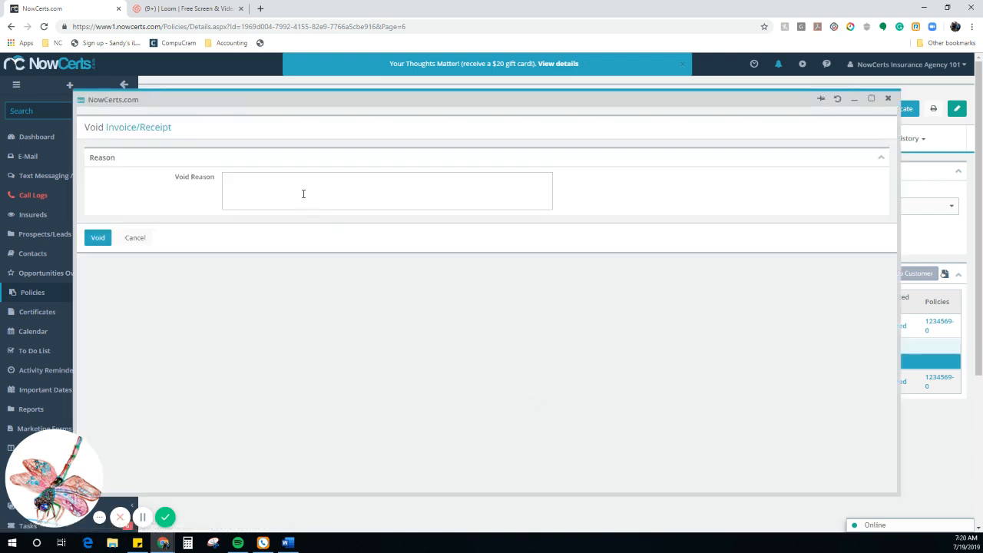
Step: Void the $2,300 receipt on invoice 1126 with reason 'Need to edit Endt'
{"action": "left_click", "coordinate": [303, 193]}
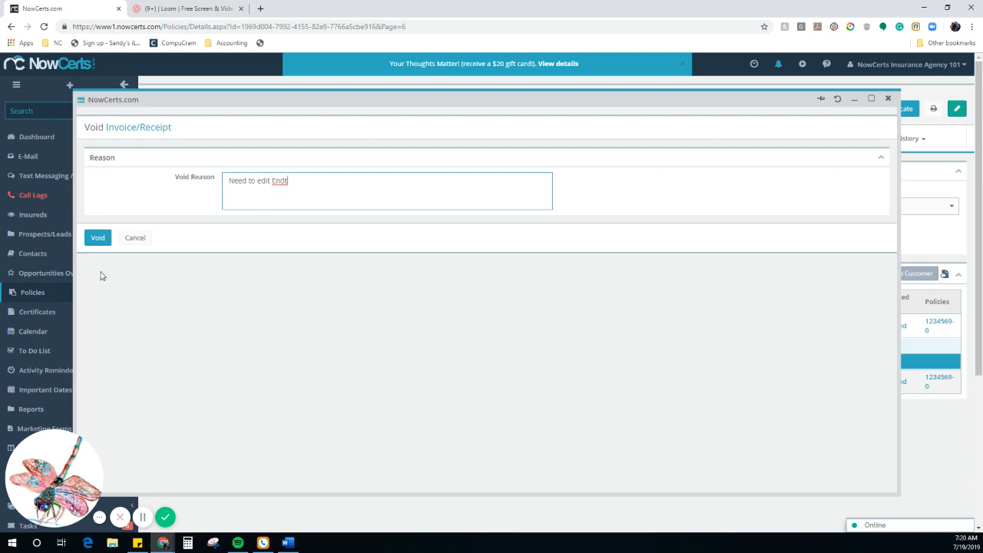
{"action": "left_click", "coordinate": [98, 239]}
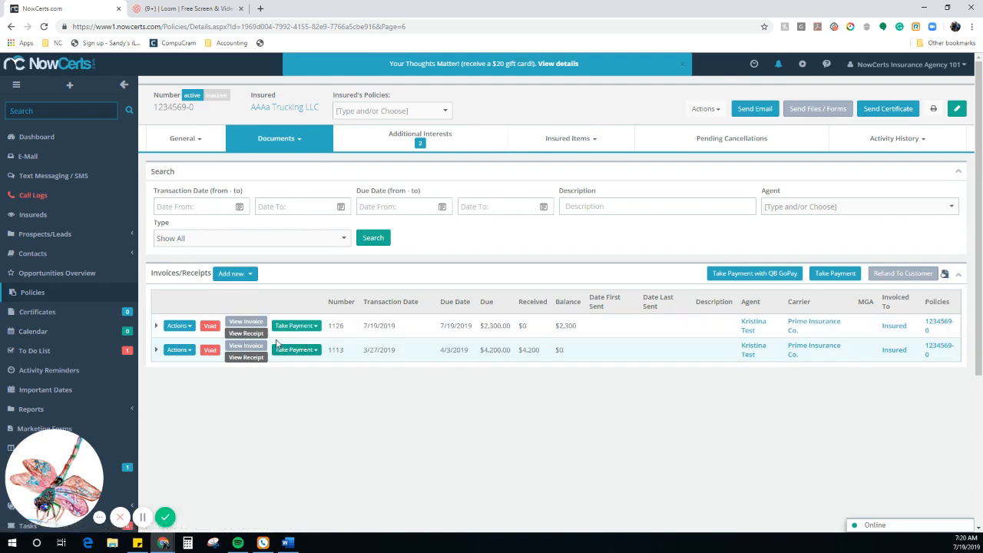
{"action": "left_click", "coordinate": [156, 326]}
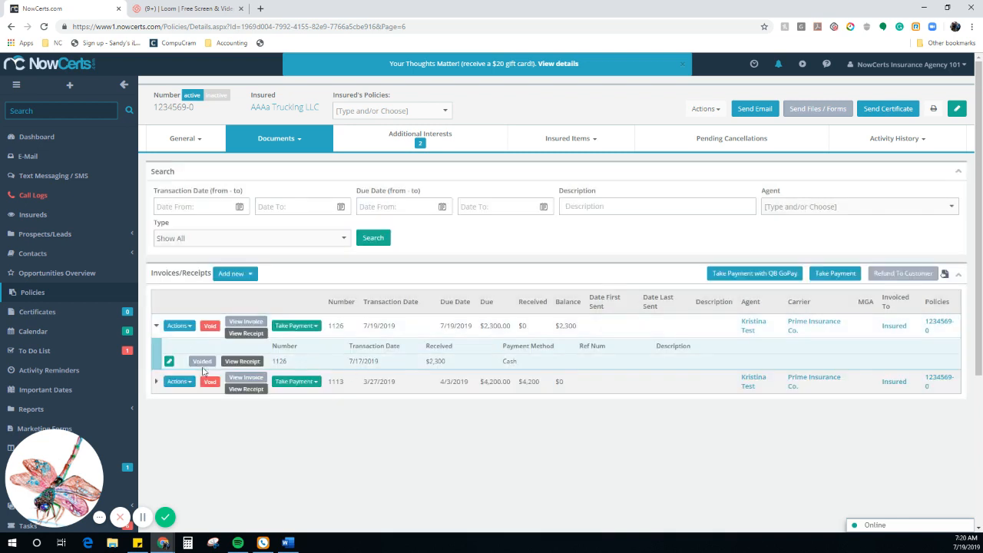
Step: Delete invoice 1126 through its Actions menu, leaving only invoice 1113
{"action": "left_click", "coordinate": [179, 325]}
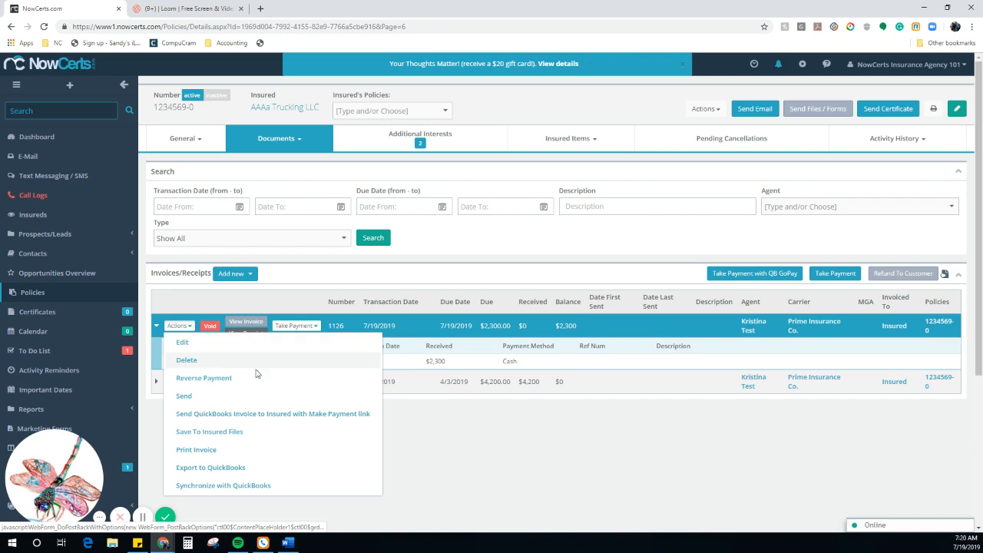
{"action": "left_click", "coordinate": [184, 358]}
{"action": "left_click", "coordinate": [540, 82]}
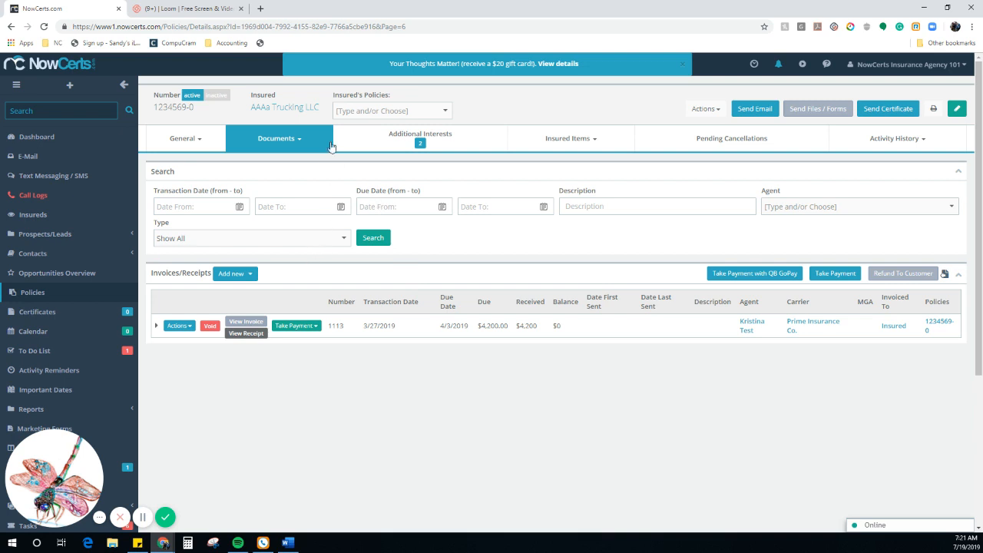
Step: Show the policy's Endorsements/Fees/Taxes list from the General section
{"action": "left_click", "coordinate": [292, 140]}
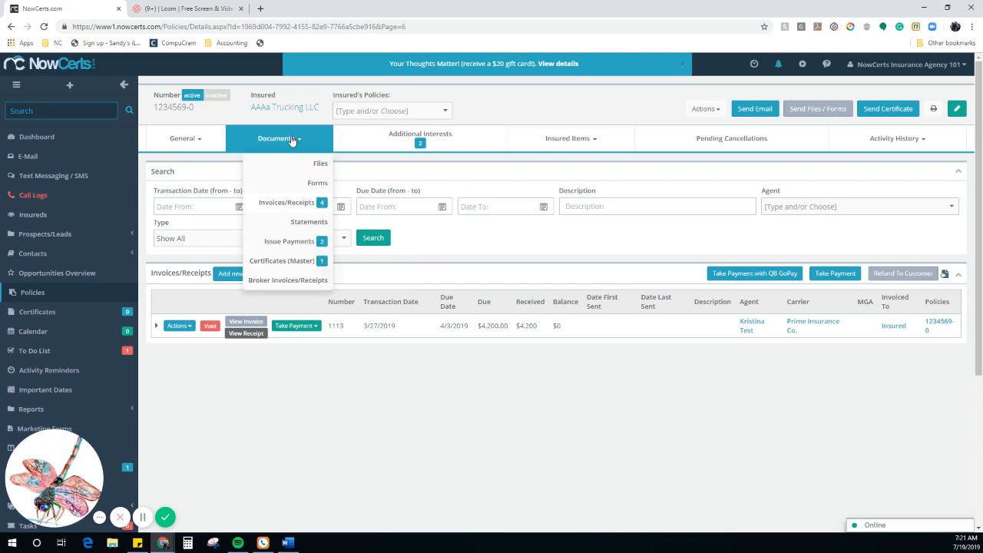
{"action": "left_click", "coordinate": [196, 140]}
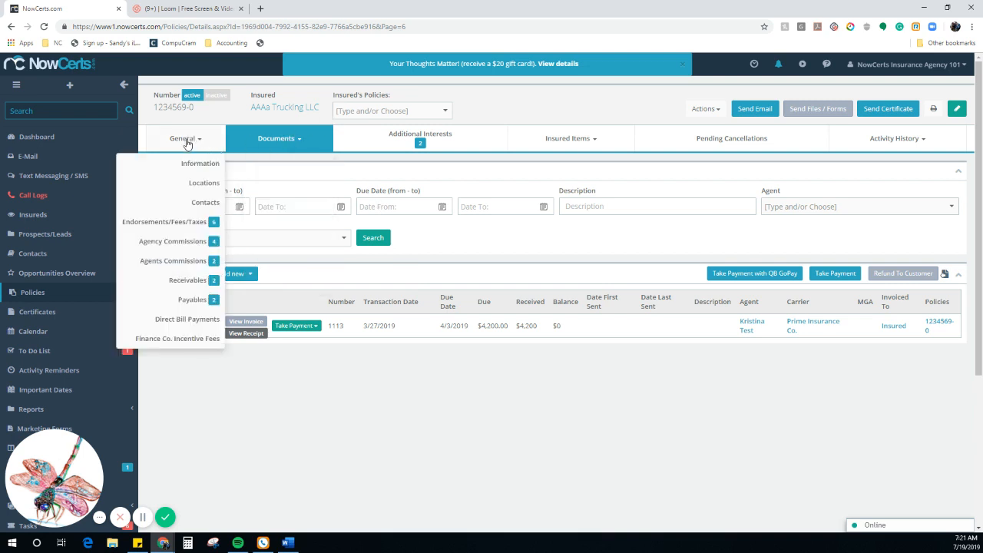
{"action": "left_click", "coordinate": [189, 226]}
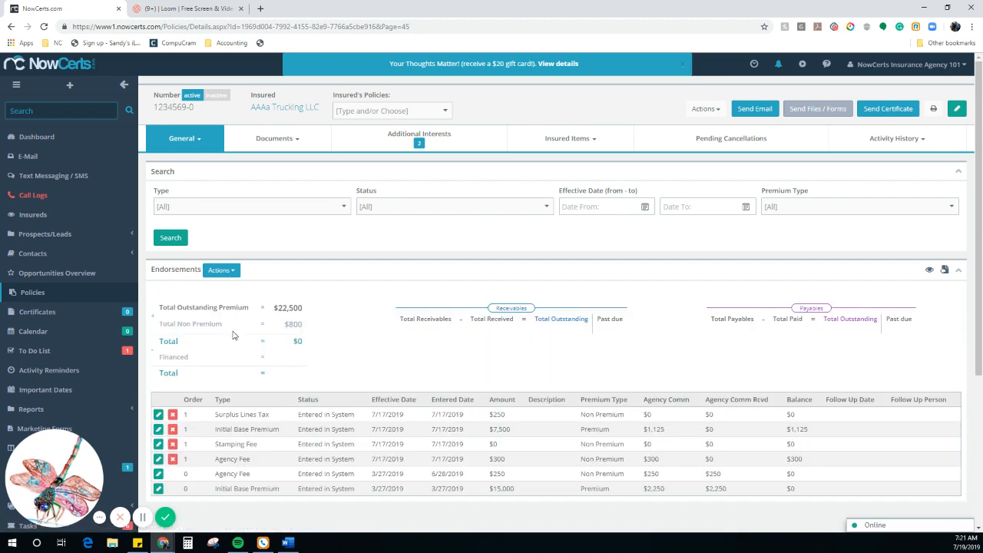
Step: On the $7,500 Initial Base Premium endorsement, remove the agency commission, agent commission and receivable items
{"action": "left_click", "coordinate": [158, 429]}
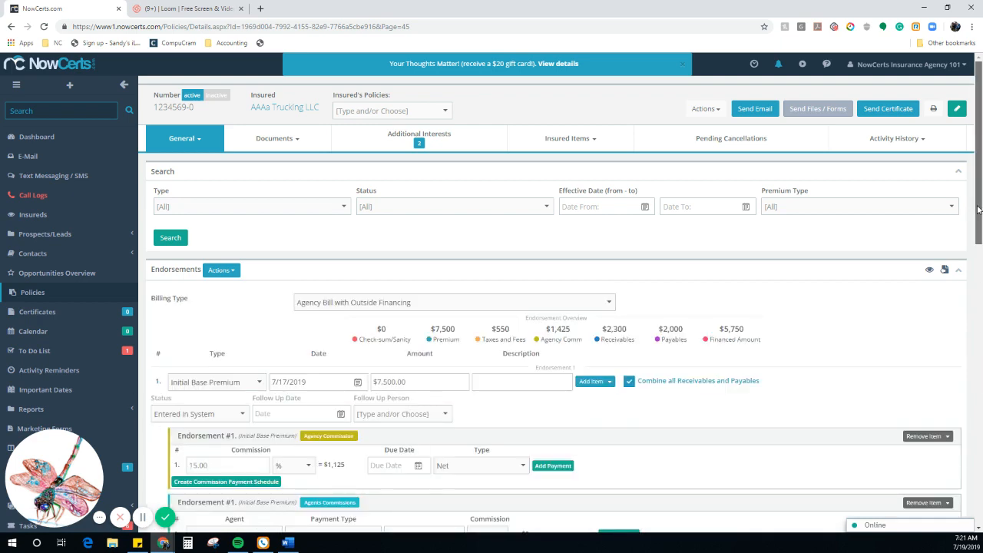
{"action": "left_click_drag", "start_coordinate": [979, 213], "coordinate": [979, 301]}
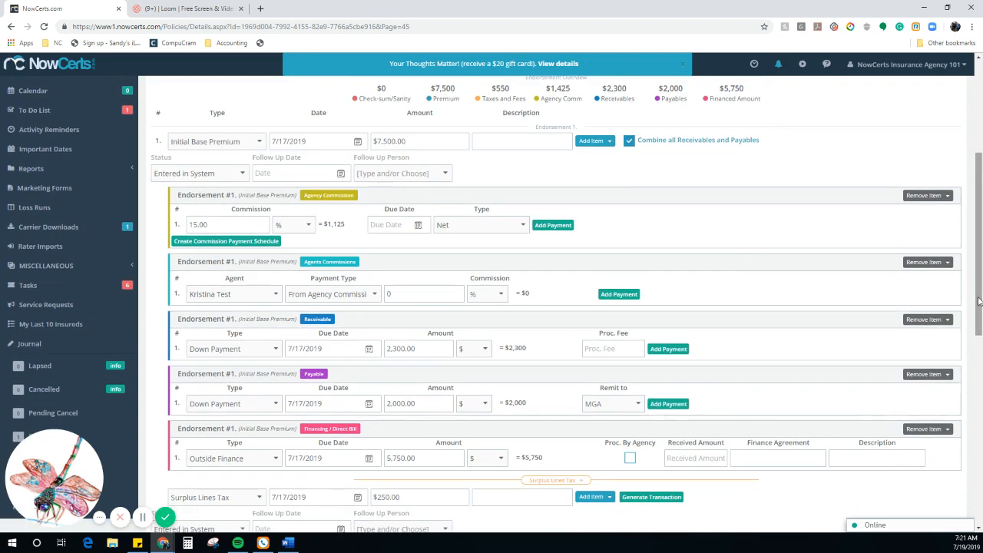
{"action": "left_click", "coordinate": [937, 202]}
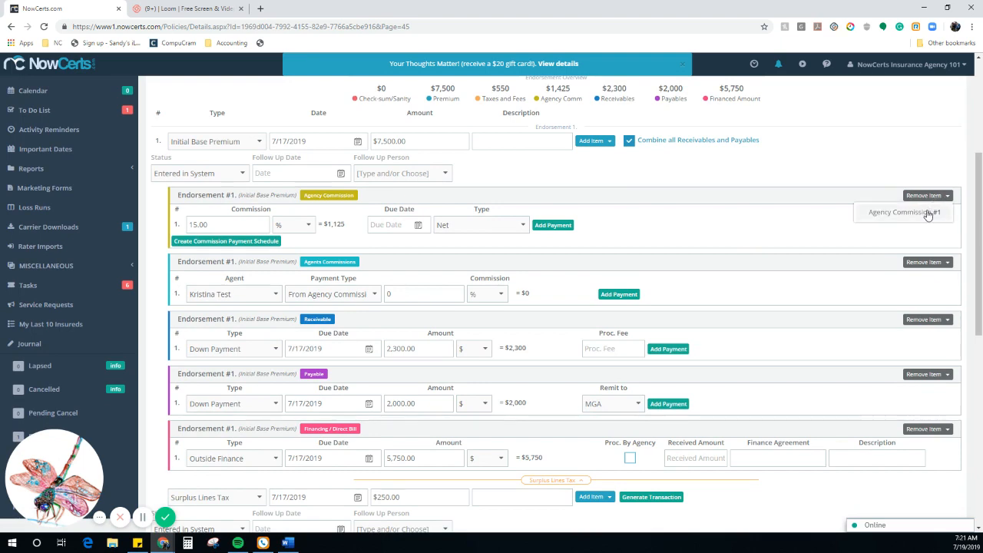
{"action": "left_click", "coordinate": [928, 213]}
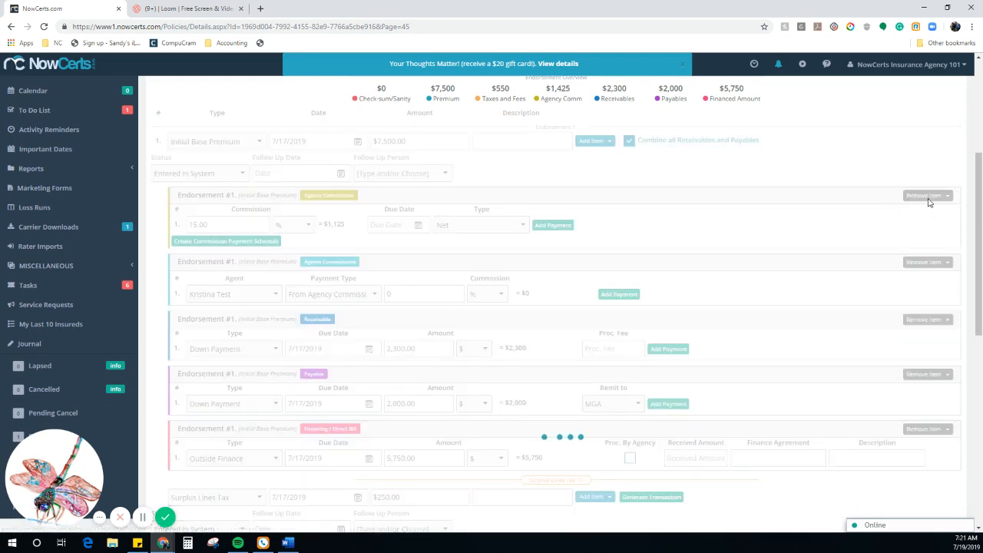
{"action": "left_click", "coordinate": [929, 201]}
{"action": "left_click", "coordinate": [928, 212]}
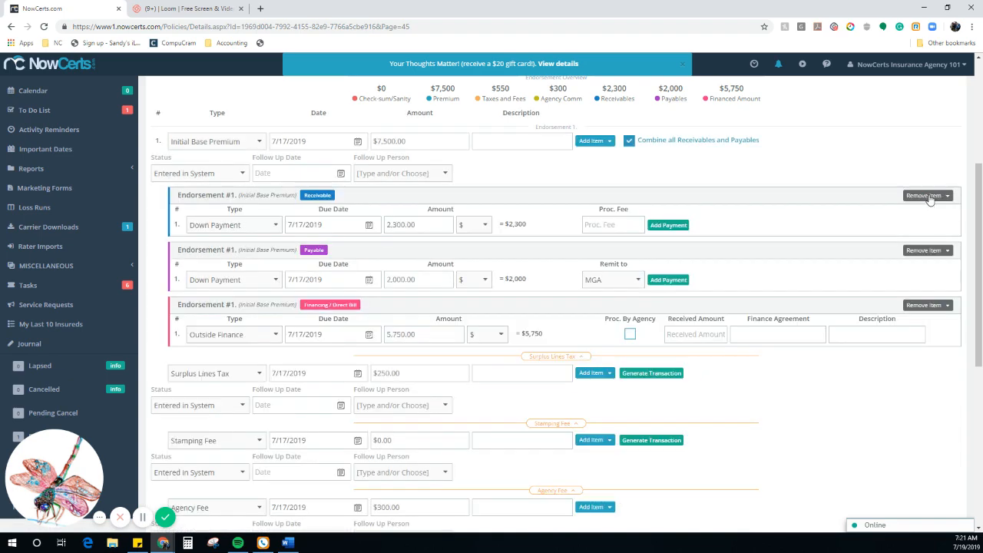
{"action": "left_click", "coordinate": [929, 200]}
{"action": "left_click", "coordinate": [927, 216]}
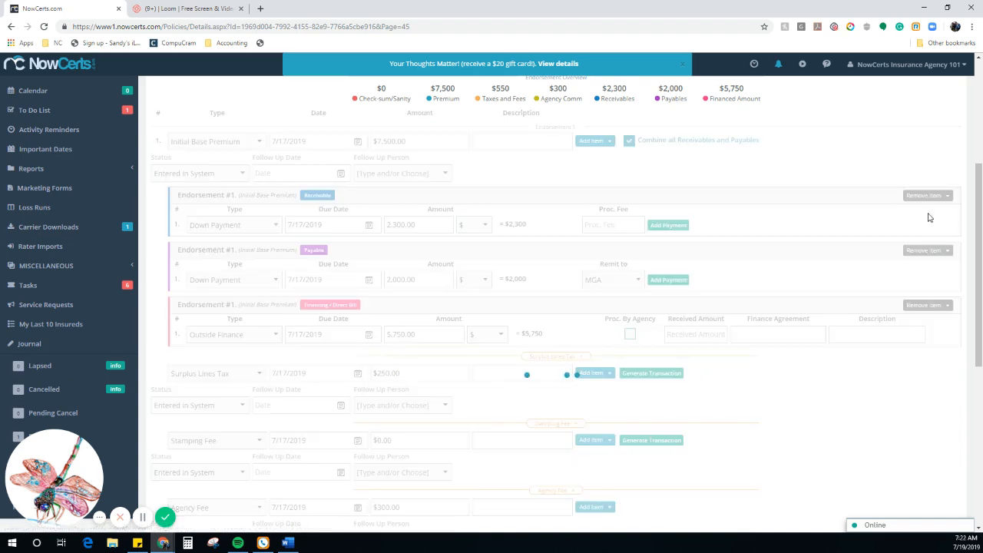
Step: Remove the payable, outside finance and agency fee's agency revenue items
{"action": "left_click", "coordinate": [930, 197]}
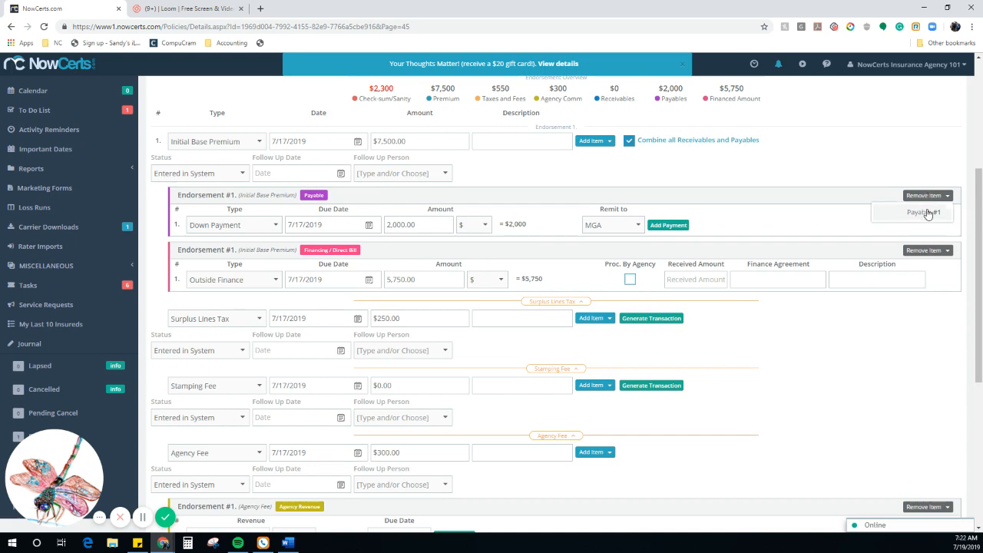
{"action": "left_click", "coordinate": [928, 213]}
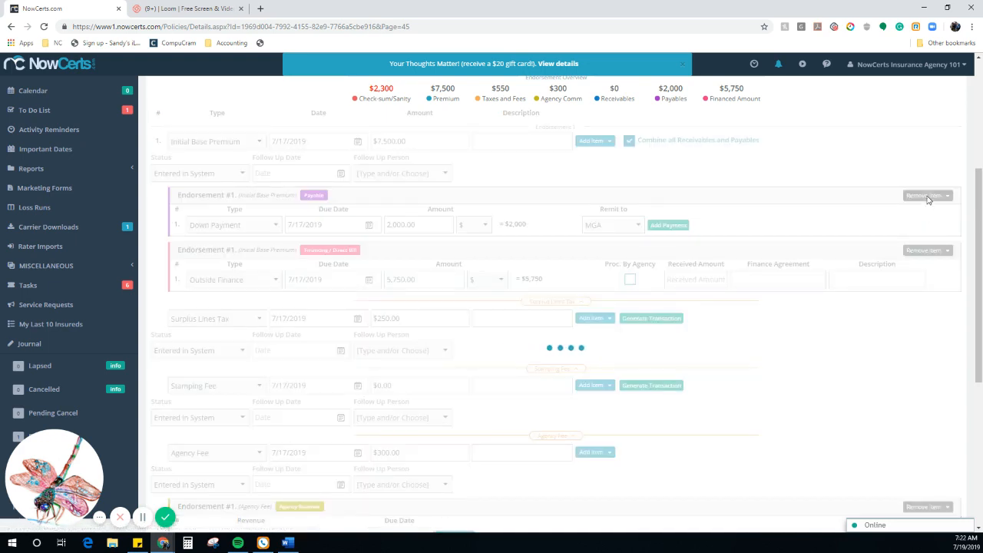
{"action": "left_click", "coordinate": [928, 196]}
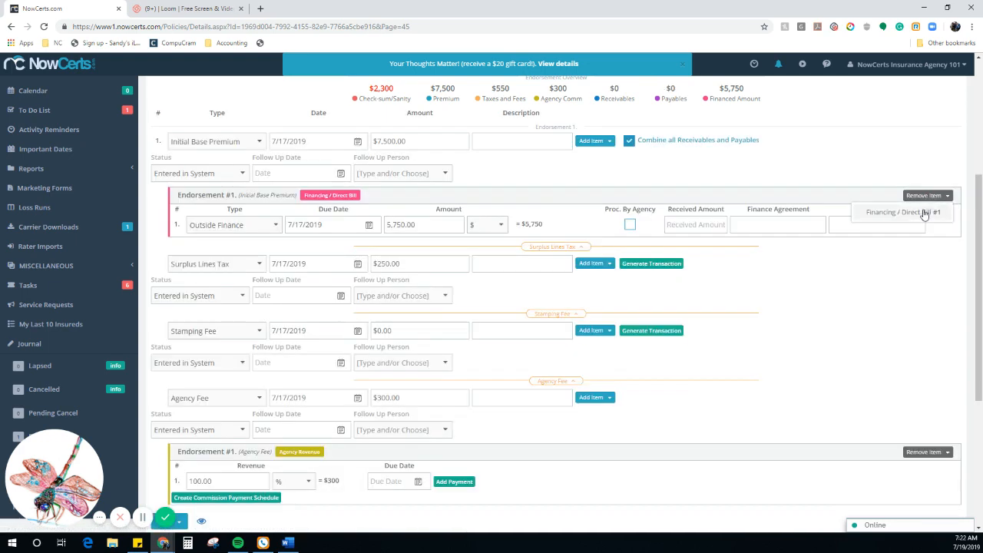
{"action": "left_click", "coordinate": [924, 214]}
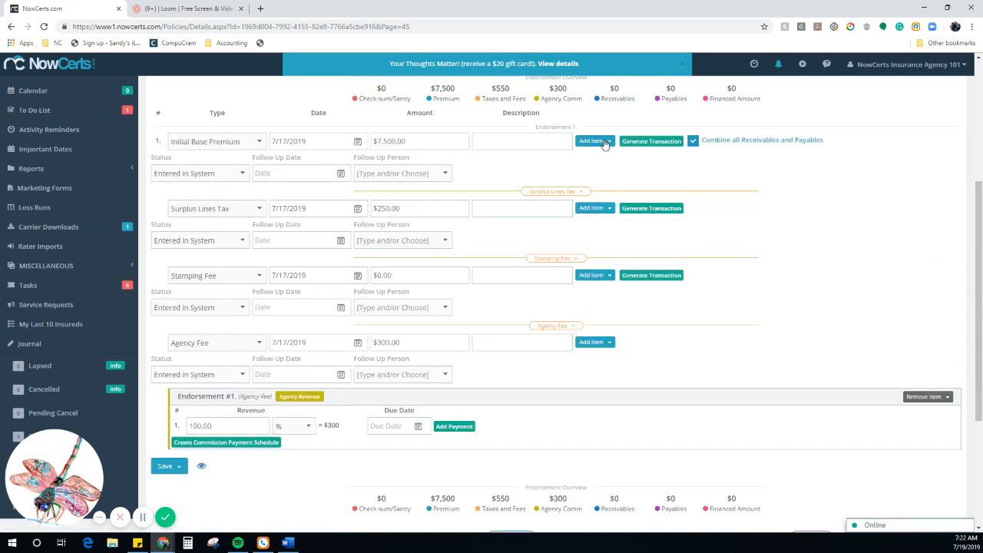
{"action": "left_click", "coordinate": [607, 141]}
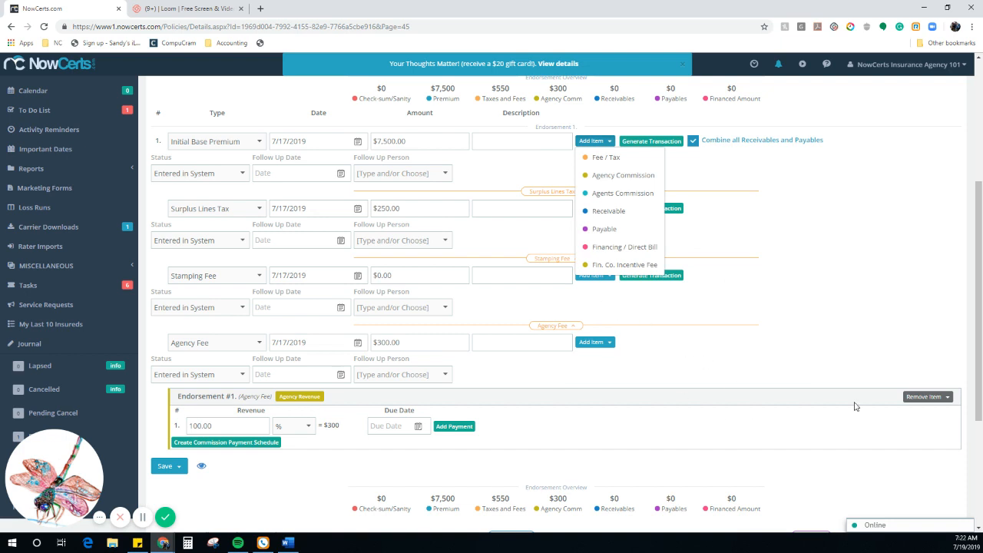
{"action": "left_click", "coordinate": [948, 397]}
{"action": "left_click", "coordinate": [914, 414]}
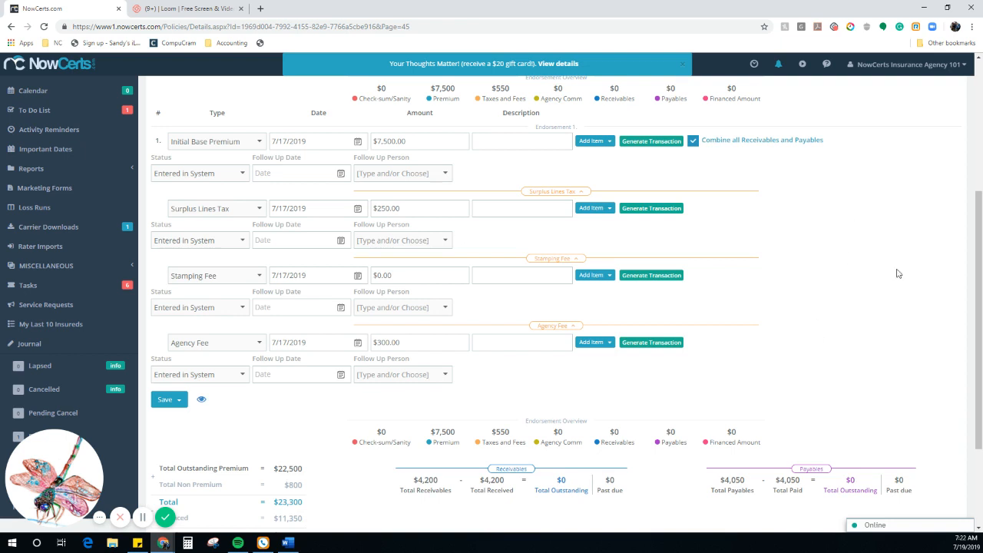
Step: Regenerate Initial Base Premium items, set agent commission to 50% and receivable amount to 2300
{"action": "left_click", "coordinate": [645, 143]}
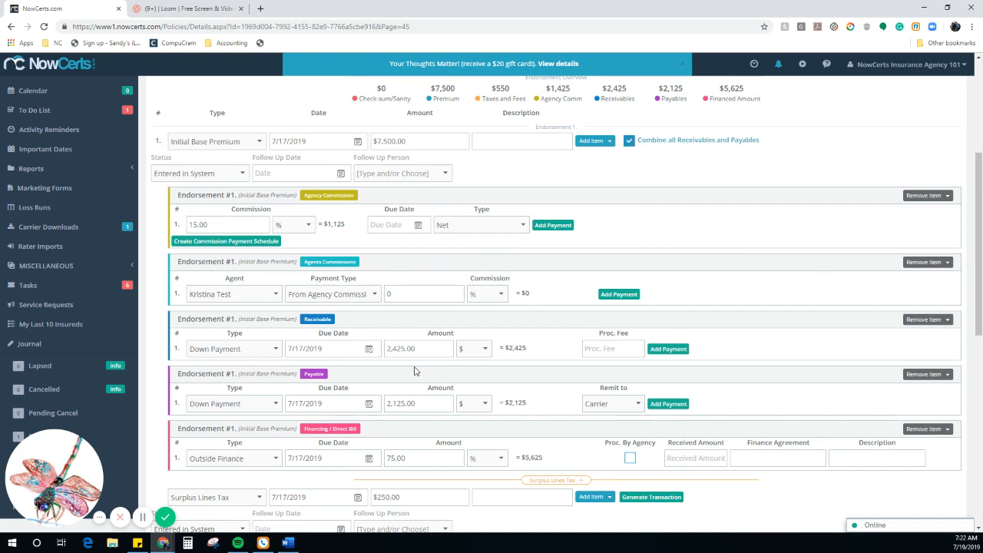
{"action": "left_click", "coordinate": [408, 294]}
{"action": "left_click", "coordinate": [423, 280]}
{"action": "left_click", "coordinate": [434, 350]}
{"action": "type", "text": "23"}
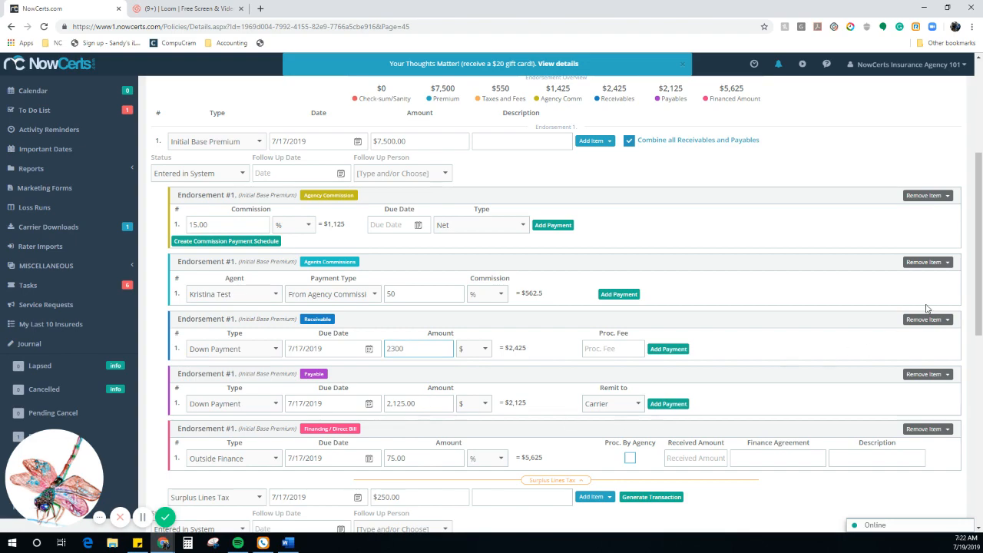
{"action": "left_click_drag", "start_coordinate": [978, 297], "coordinate": [978, 402]}
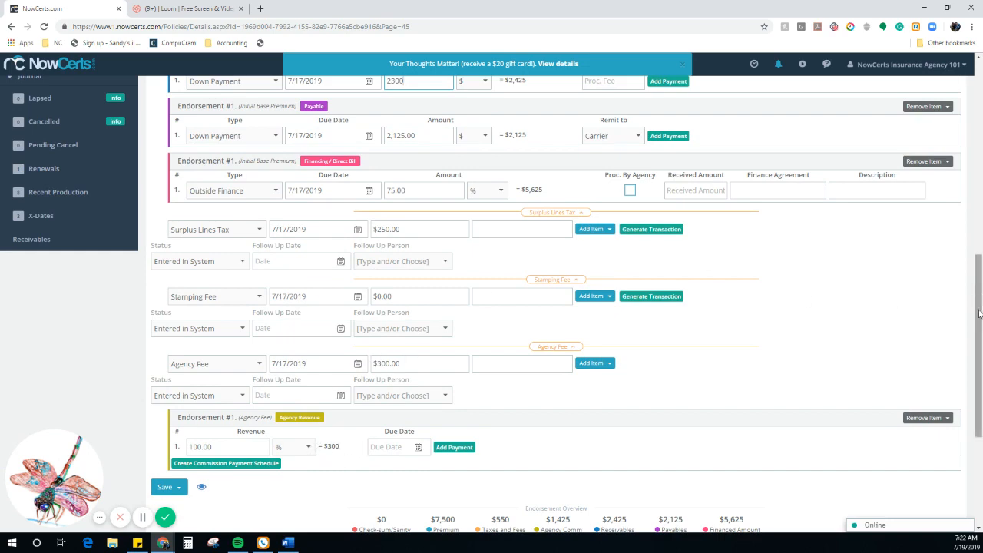
{"action": "left_click_drag", "start_coordinate": [980, 312], "coordinate": [974, 251]}
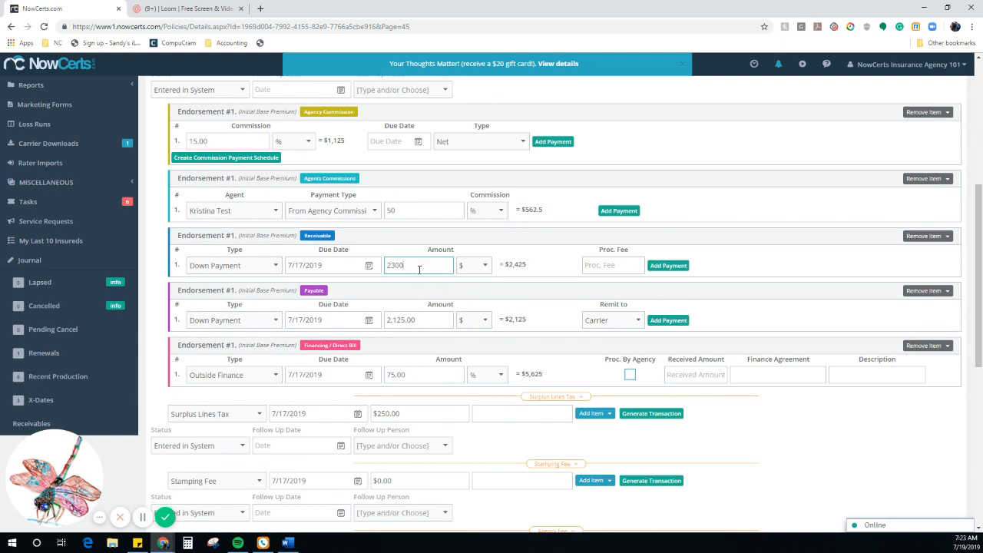
Step: Keep the receivable down payment at 2,300.00 and lower the payable down payment to 2,000.00
{"action": "left_click", "coordinate": [425, 321]}
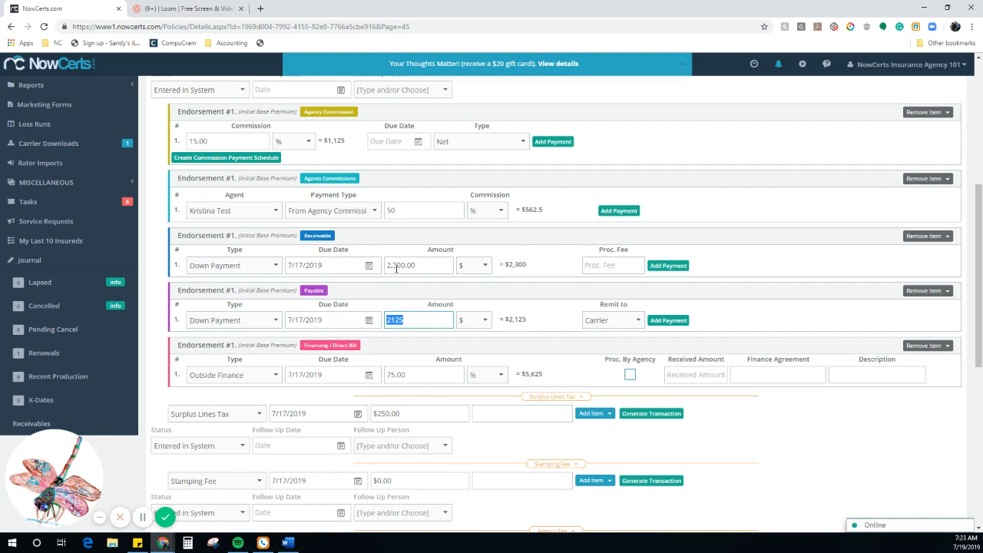
{"action": "left_click", "coordinate": [415, 317]}
{"action": "left_click", "coordinate": [432, 394]}
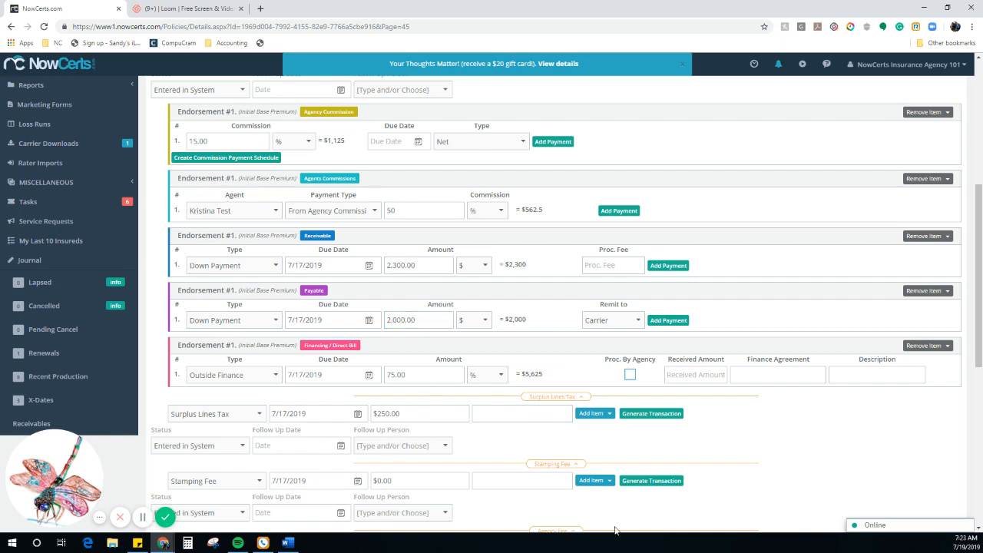
{"action": "left_click_drag", "start_coordinate": [981, 308], "coordinate": [895, 440]}
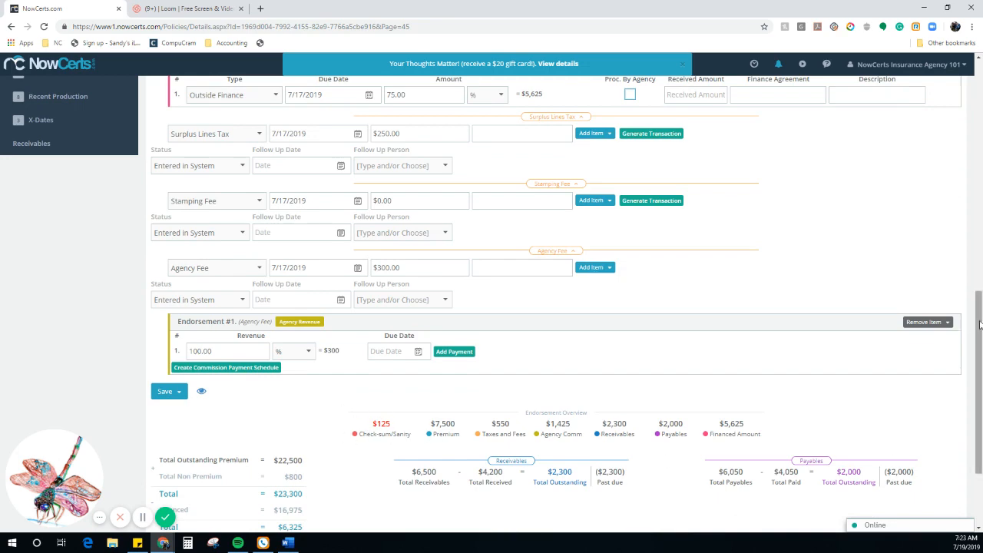
{"action": "left_click_drag", "start_coordinate": [981, 325], "coordinate": [979, 297]}
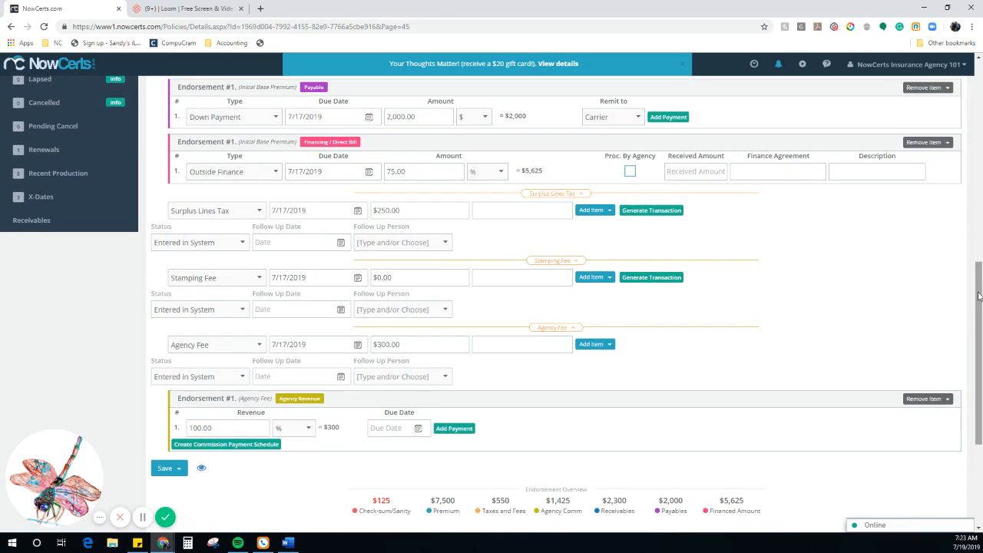
Step: Switch Outside Finance to a dollar amount of $5,750, copied from the check-sum, balancing it to $0
{"action": "left_click", "coordinate": [490, 174]}
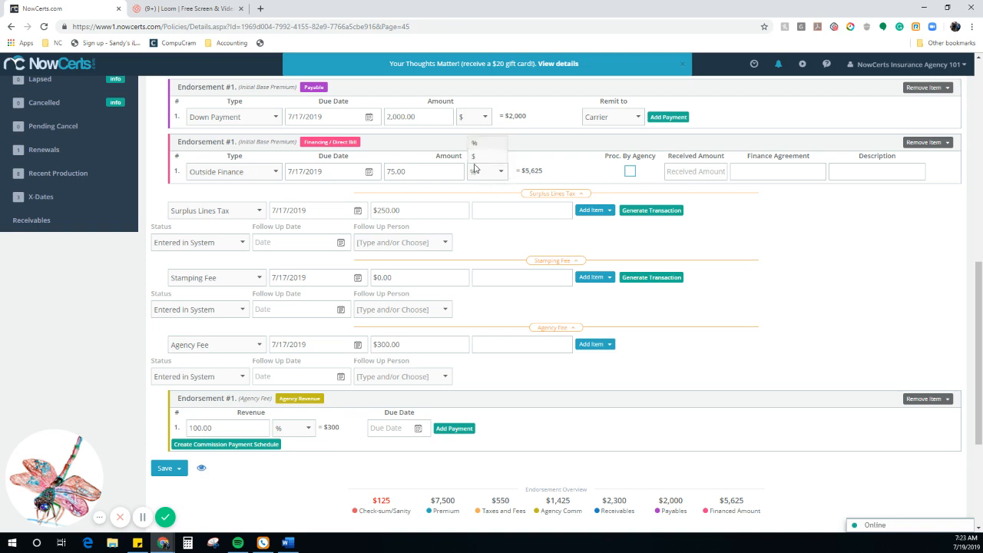
{"action": "left_click", "coordinate": [473, 157]}
{"action": "left_click", "coordinate": [436, 174]}
{"action": "type", "text": "0"}
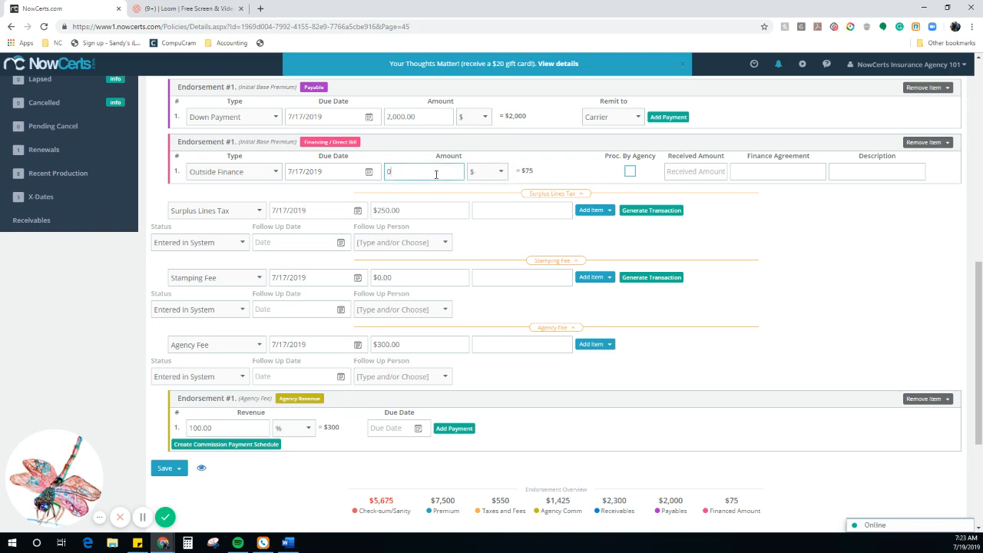
{"action": "left_click", "coordinate": [737, 359]}
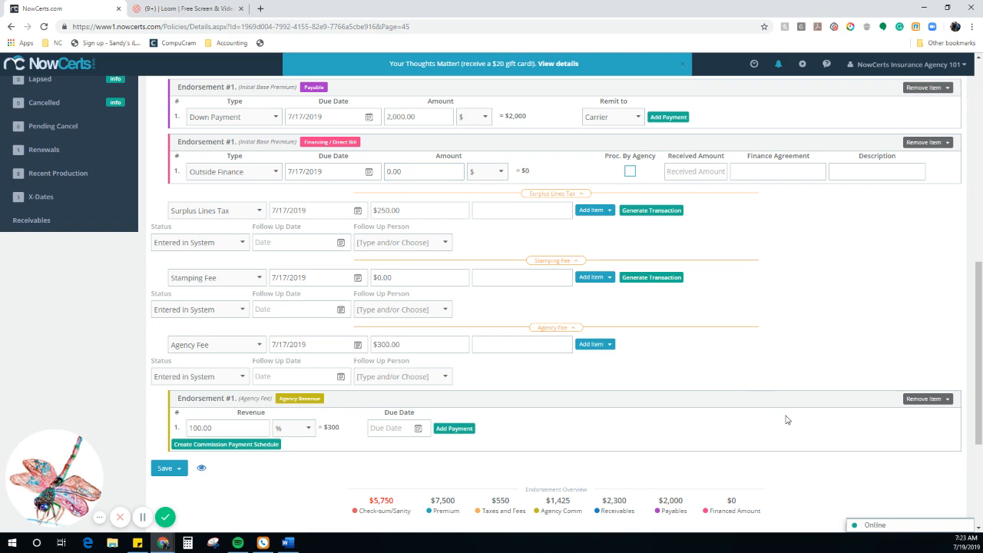
{"action": "left_click_drag", "start_coordinate": [395, 501], "coordinate": [374, 500]}
{"action": "key", "text": "ctrl+c"}
{"action": "left_click", "coordinate": [422, 171]}
{"action": "key", "text": "ctrl+v"}
{"action": "left_click", "coordinate": [818, 361]}
{"action": "left_click", "coordinate": [179, 470]}
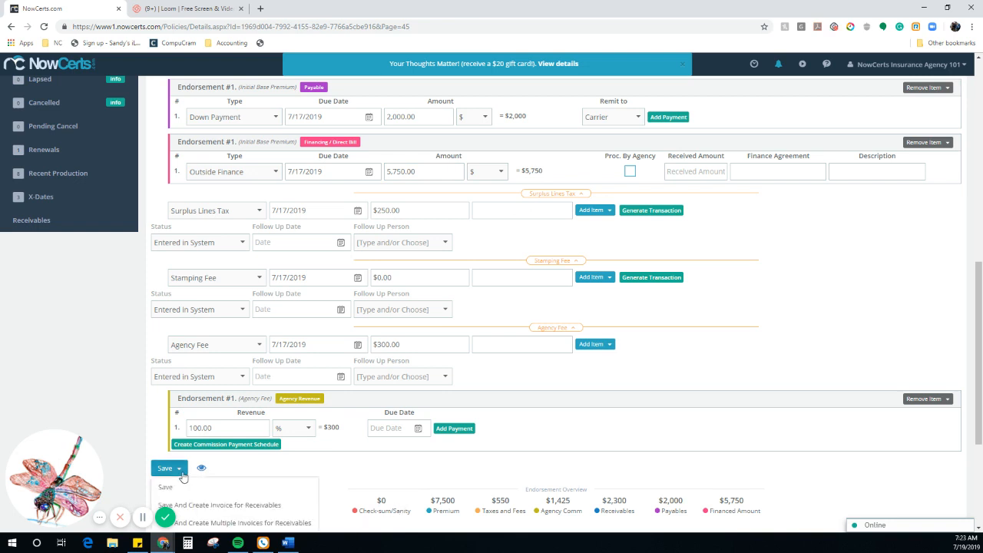
Step: Save the endorsement with a receivables invoice, then save the $2,300 down-payment invoice 1127
{"action": "left_click", "coordinate": [210, 507]}
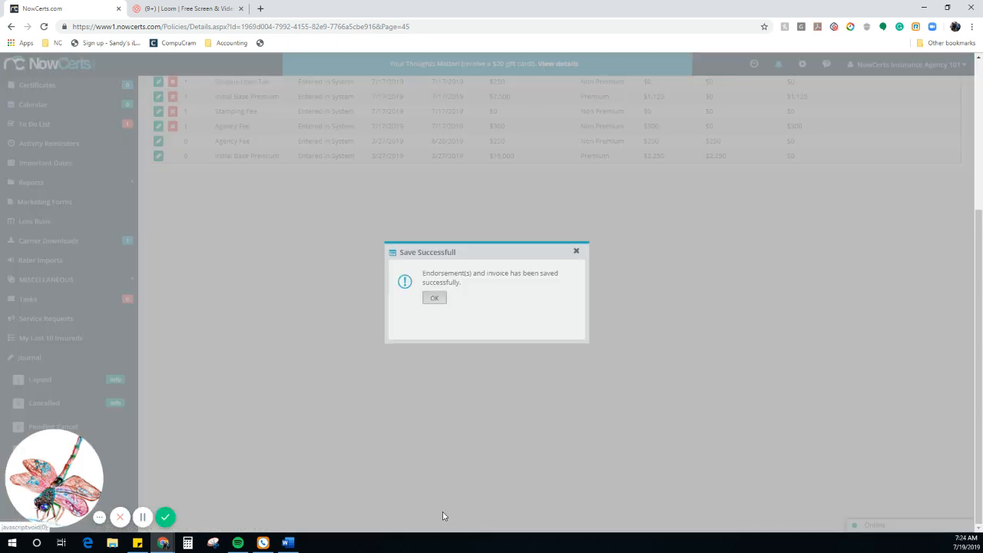
{"action": "left_click", "coordinate": [435, 300]}
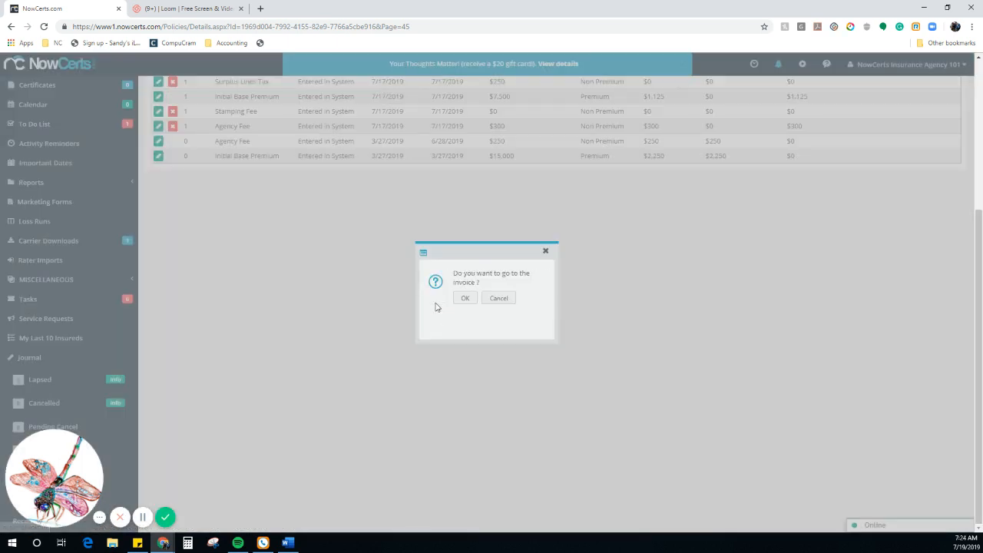
{"action": "left_click", "coordinate": [465, 299]}
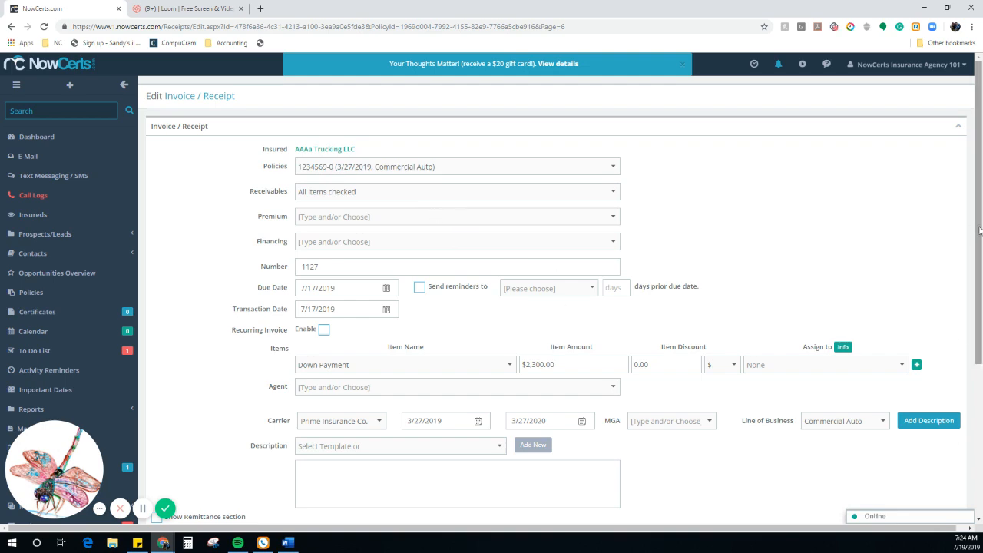
{"action": "left_click_drag", "start_coordinate": [975, 231], "coordinate": [976, 376]}
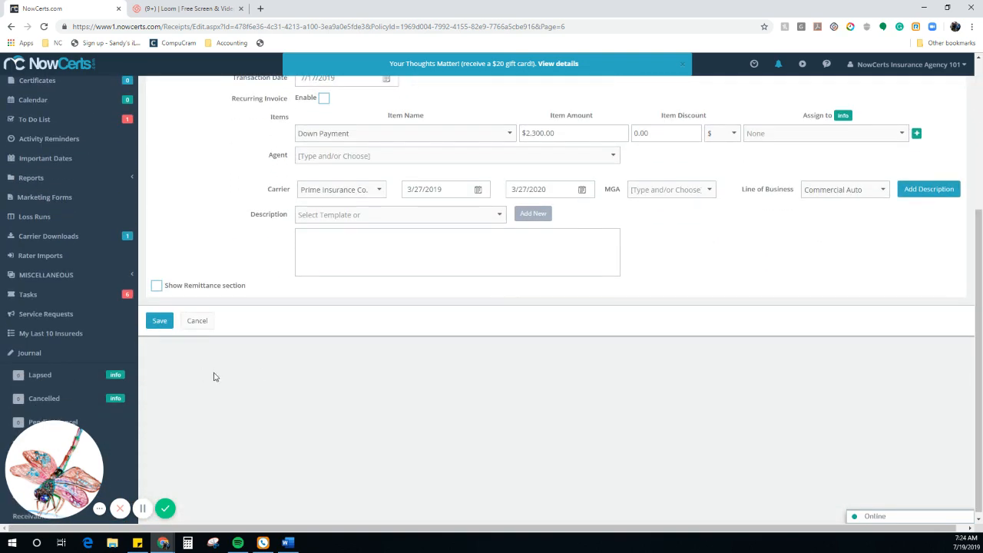
{"action": "left_click", "coordinate": [161, 324]}
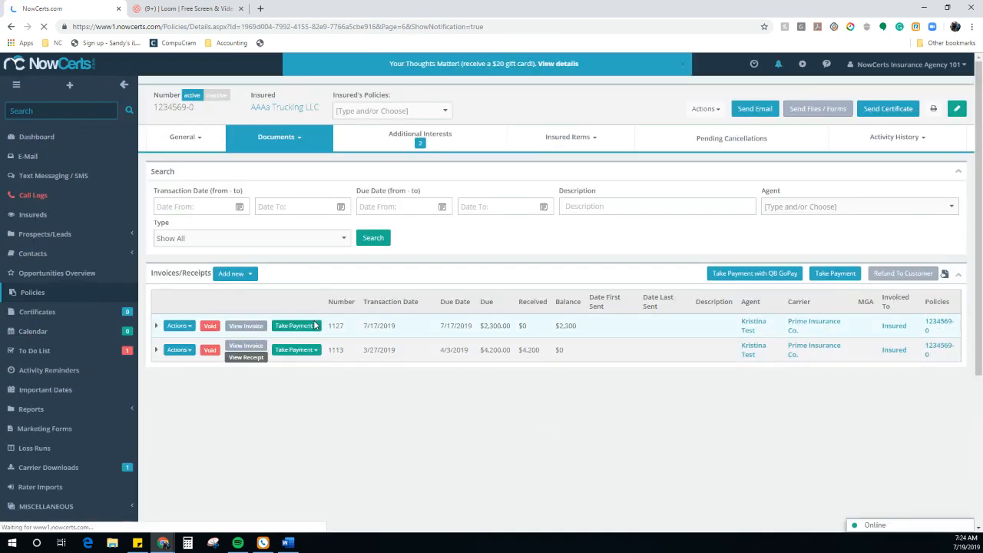
Step: Record a $2,300 payment on invoice 1127 through Take Payment > Record Payment
{"action": "left_click", "coordinate": [315, 325]}
{"action": "left_click", "coordinate": [310, 343]}
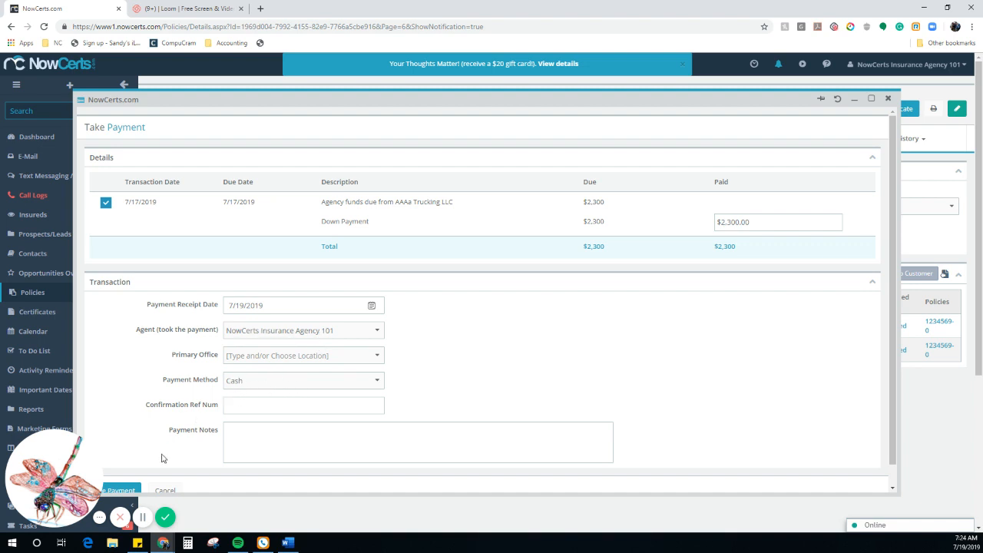
{"action": "left_click", "coordinate": [165, 490]}
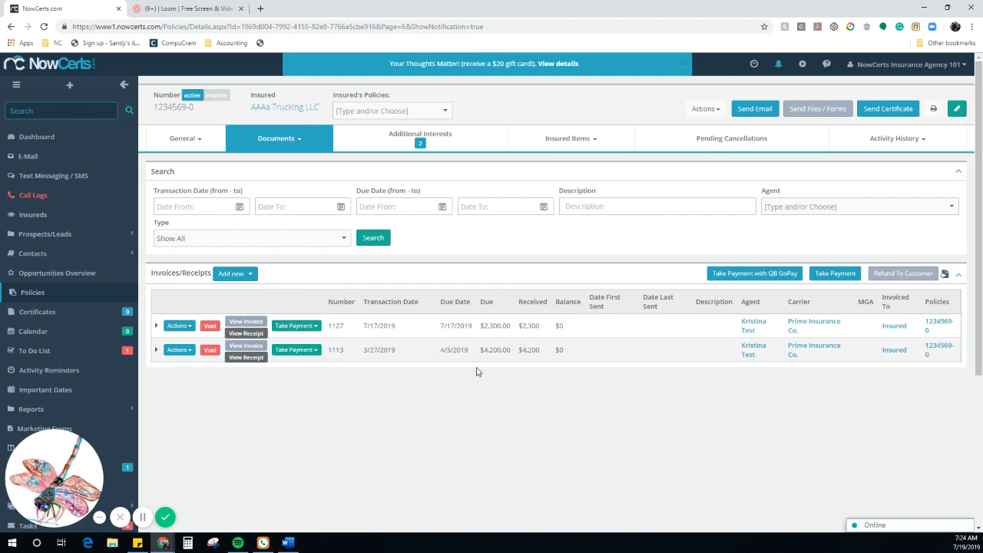
{"action": "left_click", "coordinate": [308, 153]}
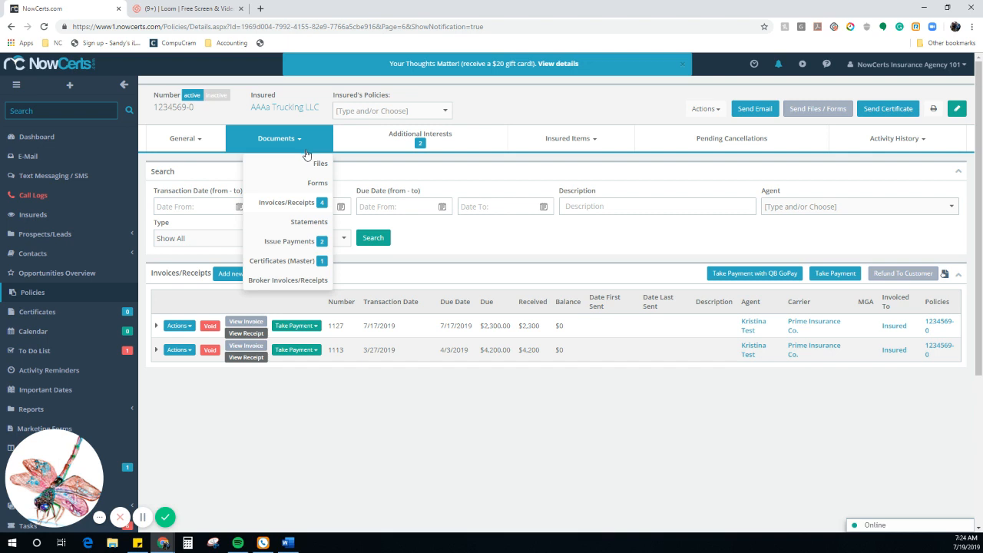
Step: Start a new issued payment to the carrier for policy 1234569-0
{"action": "left_click", "coordinate": [289, 244]}
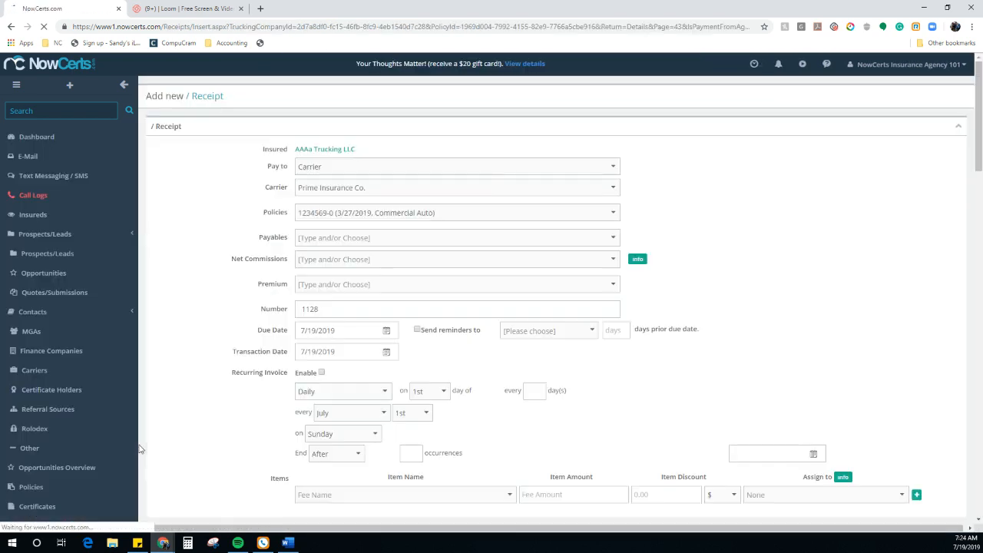
{"action": "left_click", "coordinate": [326, 169]}
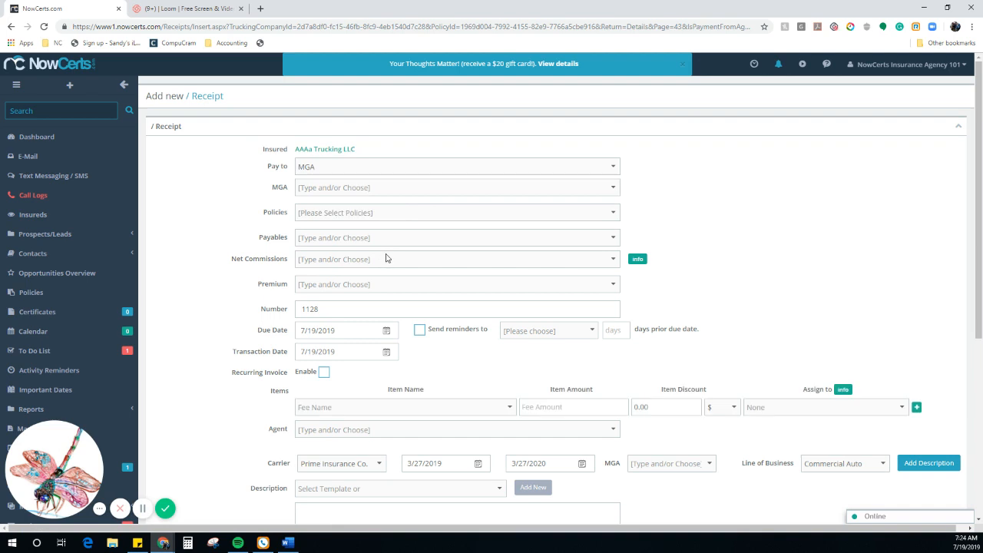
{"action": "left_click", "coordinate": [354, 166]}
{"action": "left_click", "coordinate": [311, 182]}
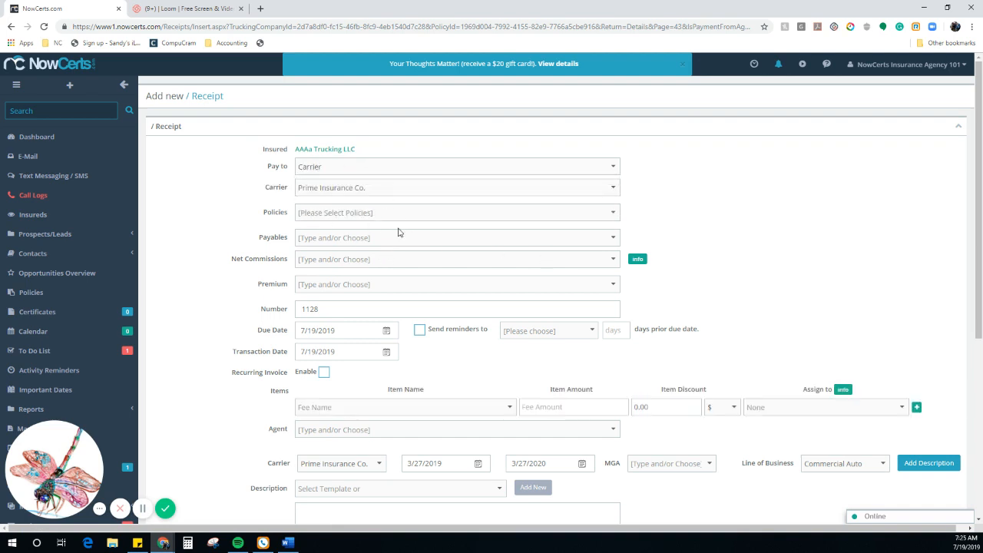
{"action": "left_click", "coordinate": [375, 221]}
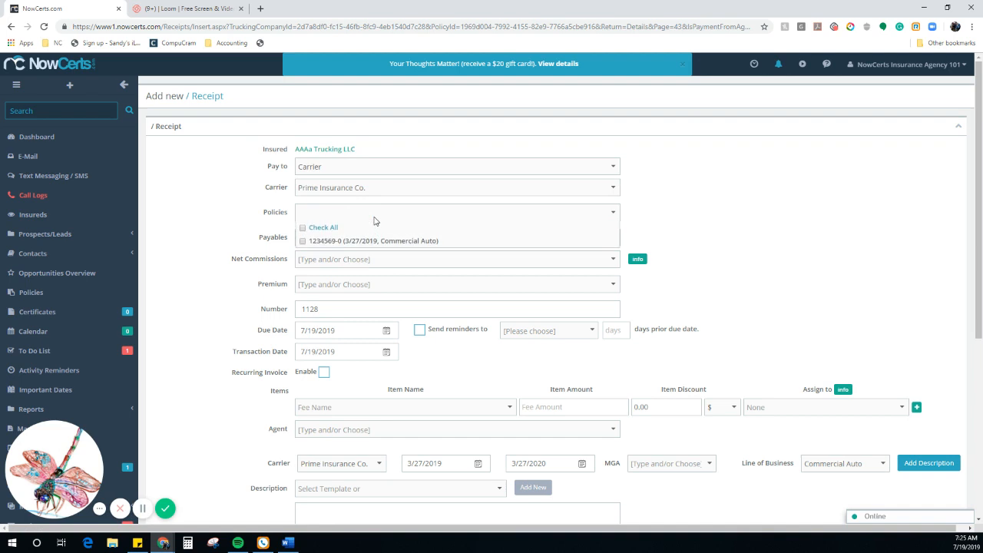
{"action": "left_click", "coordinate": [302, 242]}
{"action": "left_click", "coordinate": [659, 192]}
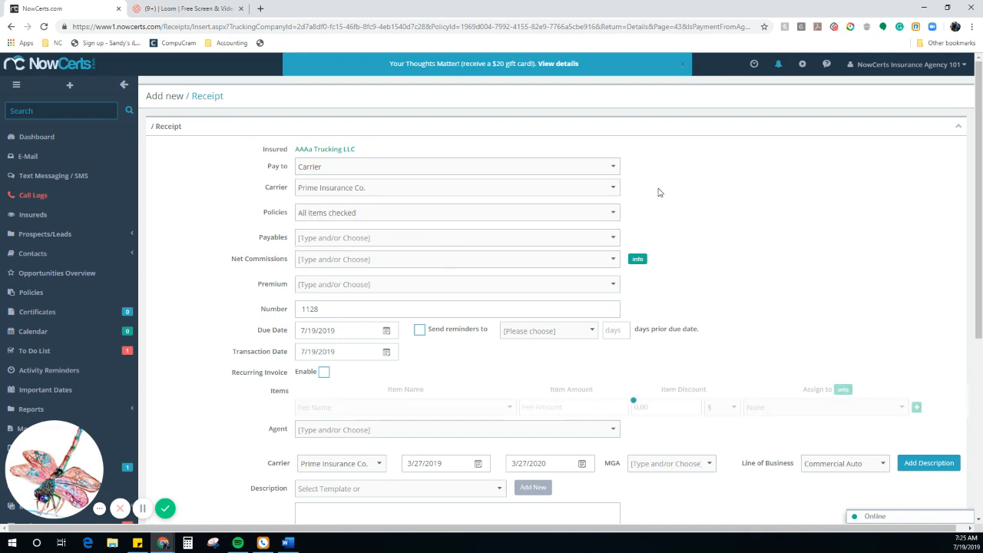
Step: Net the $2,000 down payment payable against the $1,125 commission and add payment 1128
{"action": "left_click", "coordinate": [495, 238]}
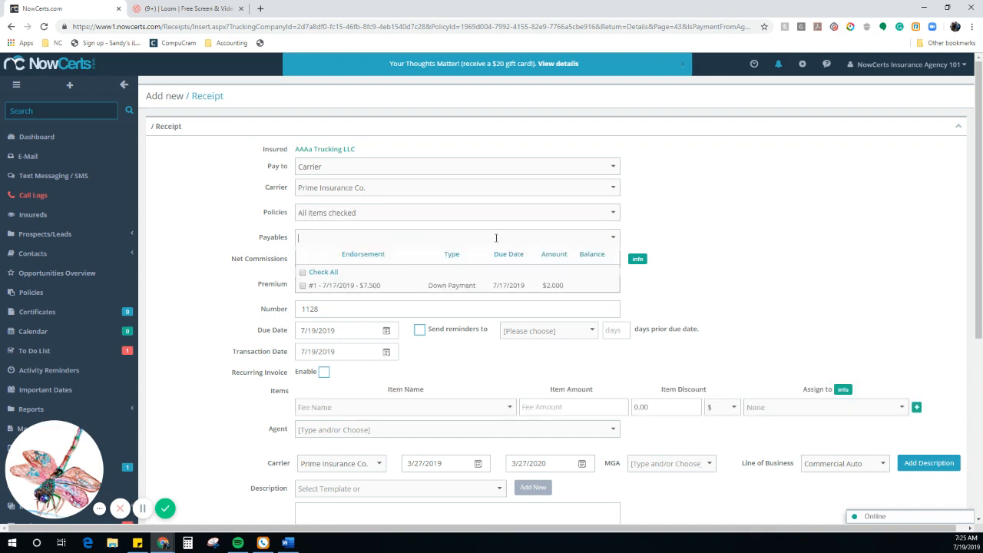
{"action": "left_click", "coordinate": [304, 274]}
{"action": "left_click", "coordinate": [740, 302]}
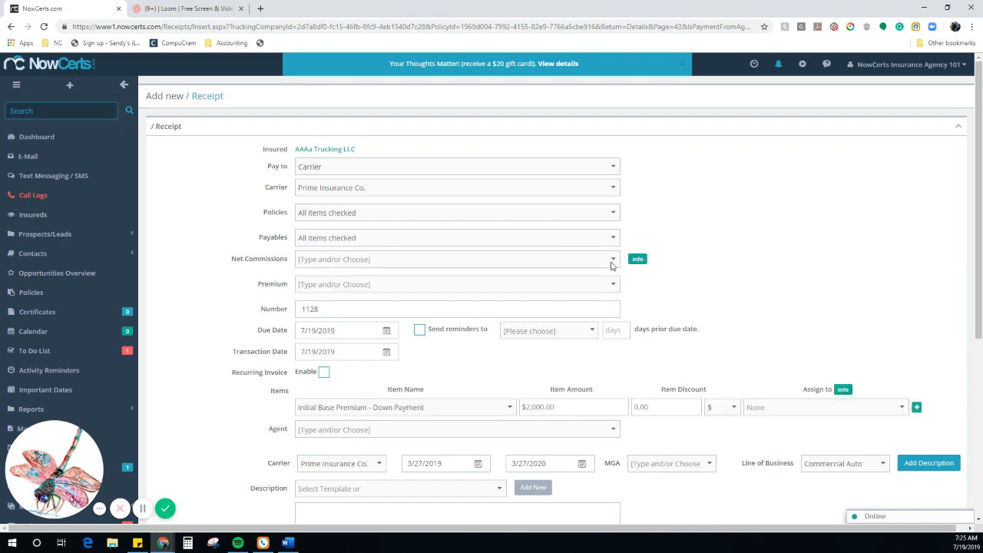
{"action": "left_click", "coordinate": [613, 261]}
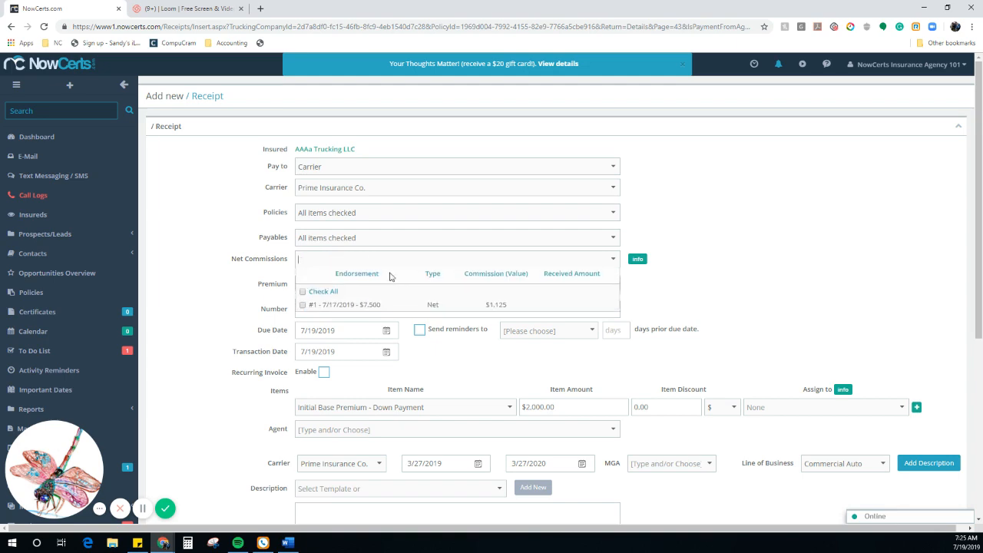
{"action": "left_click", "coordinate": [303, 294]}
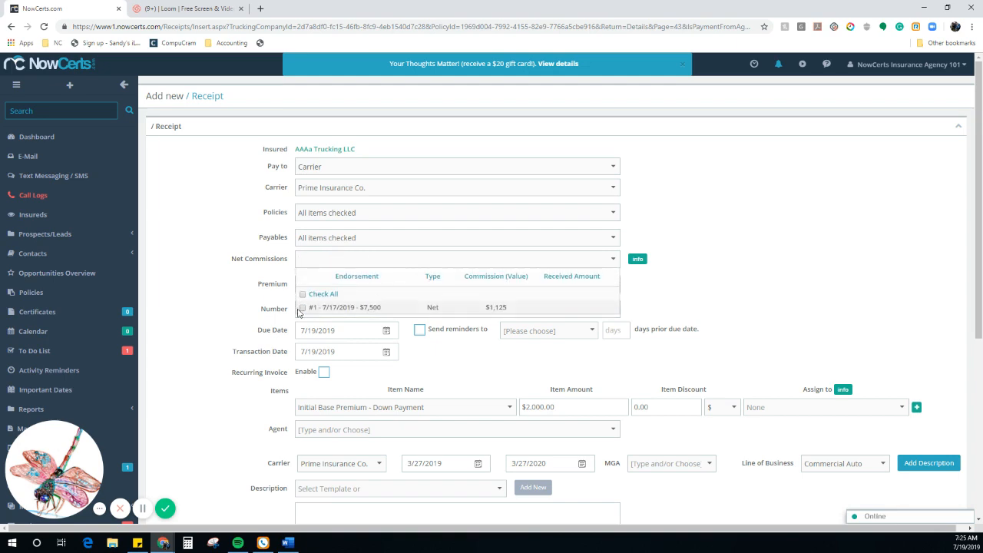
{"action": "left_click", "coordinate": [929, 297]}
{"action": "left_click_drag", "start_coordinate": [979, 238], "coordinate": [979, 422]}
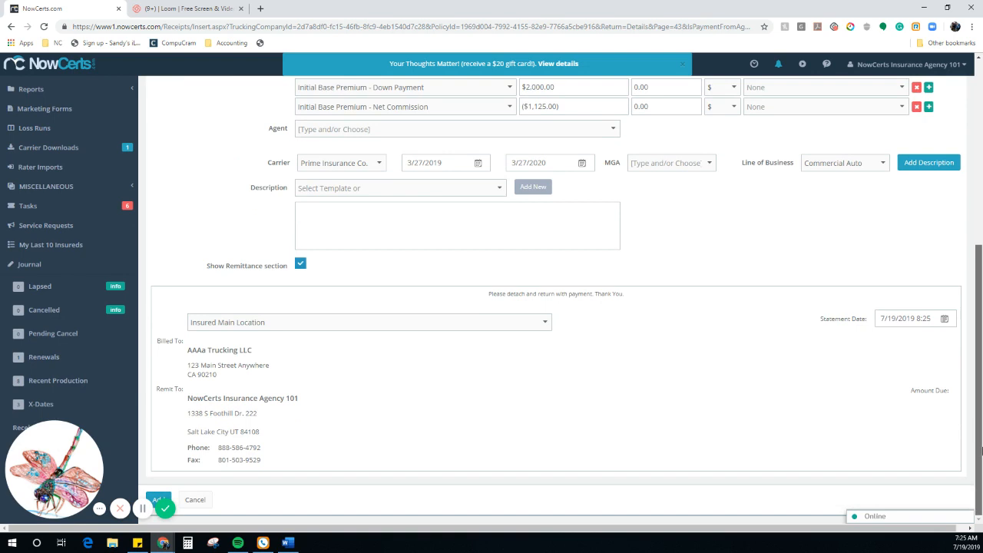
{"action": "left_click", "coordinate": [156, 499]}
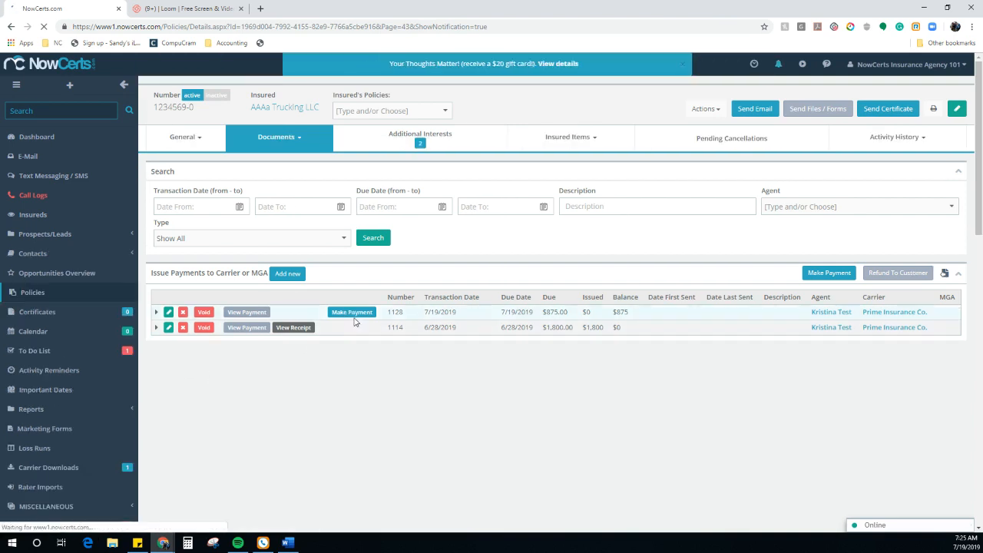
Step: Issue the $875 Make Payment on carrier payment 1128 to Prime Insurance Co
{"action": "left_click", "coordinate": [353, 314]}
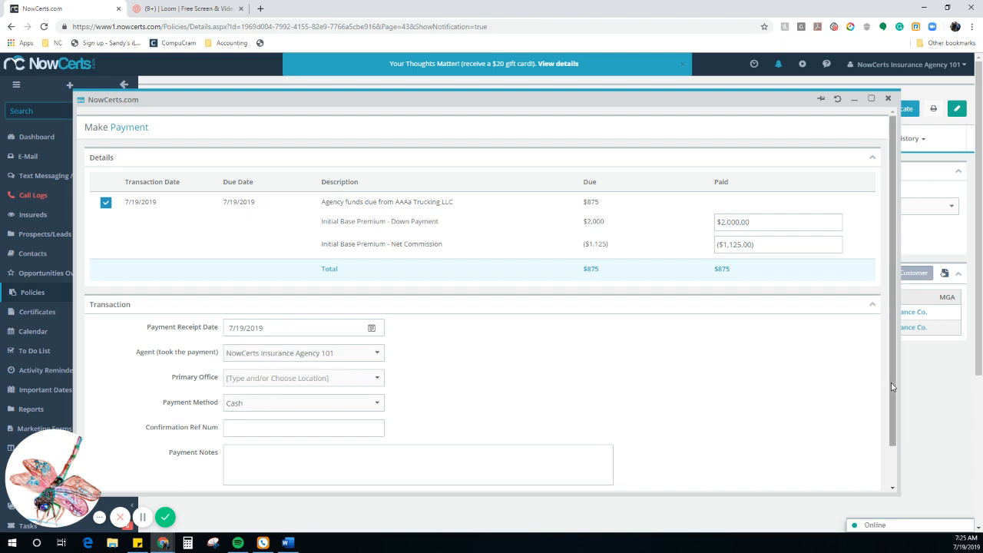
{"action": "scroll", "coordinate": [897, 444], "scroll_direction": "down", "scroll_amount": 2}
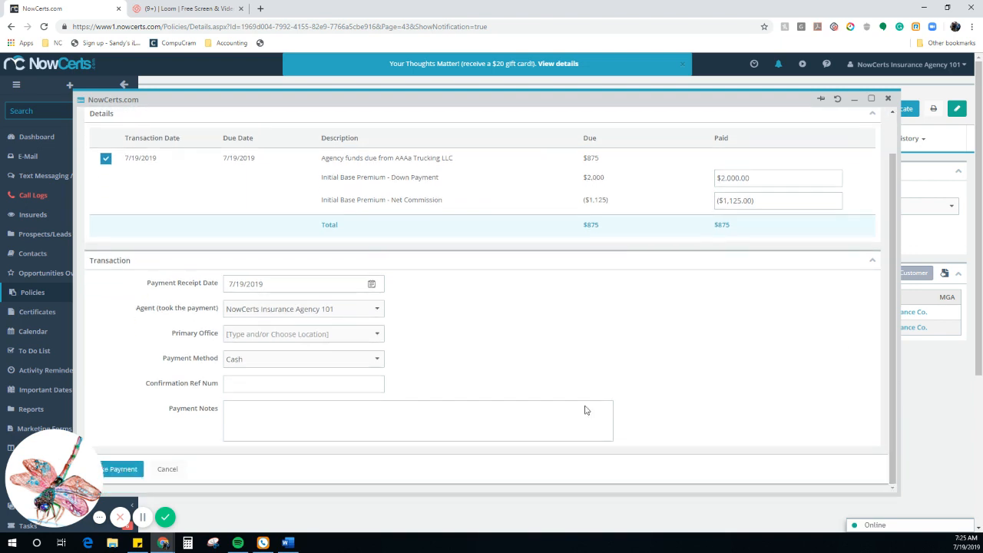
{"action": "left_click", "coordinate": [121, 470]}
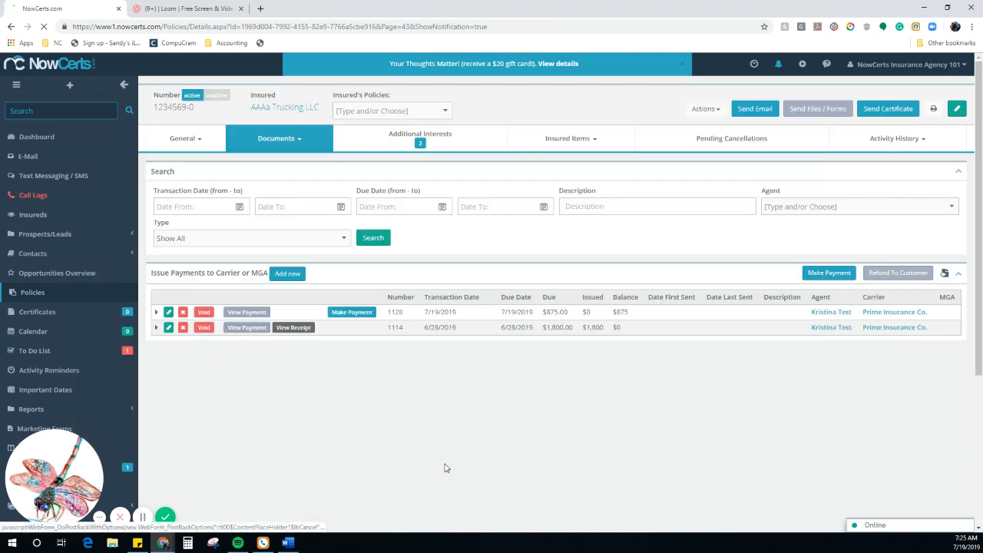